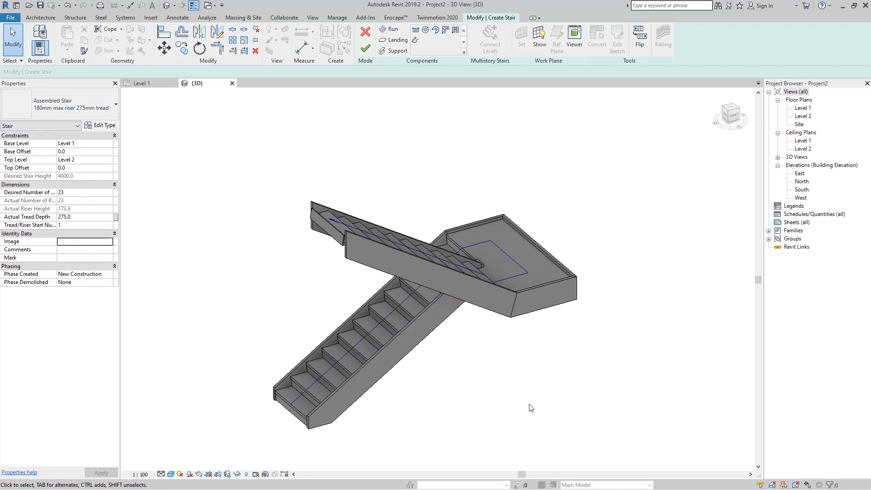
Step: Set the section profile of the upper flight's front stringer type to M_C Shapes-Profile : C250X30
click(495, 322)
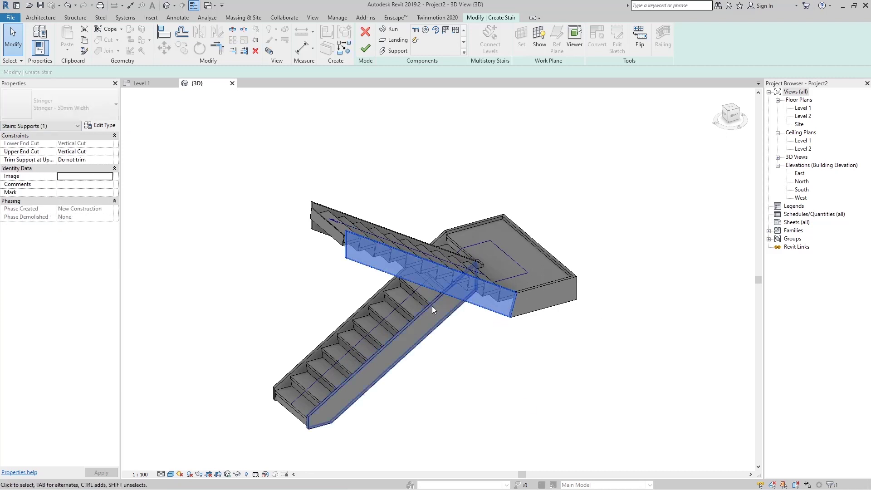
click(106, 128)
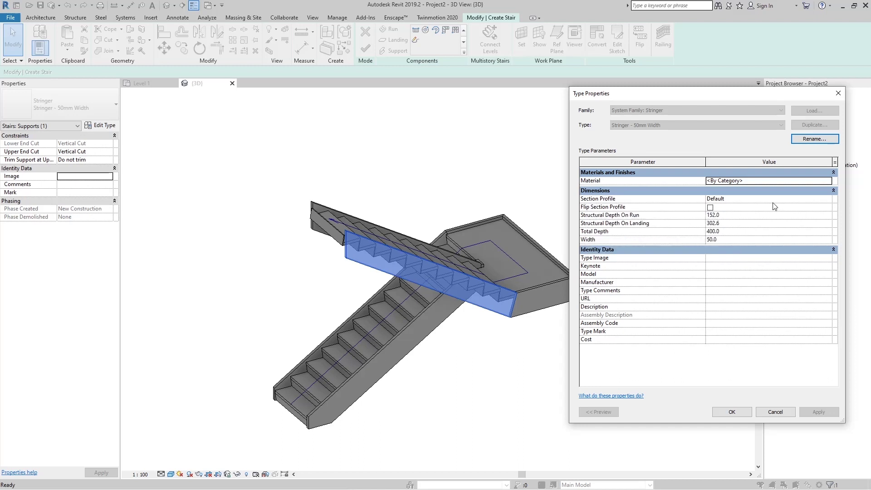
click(828, 199)
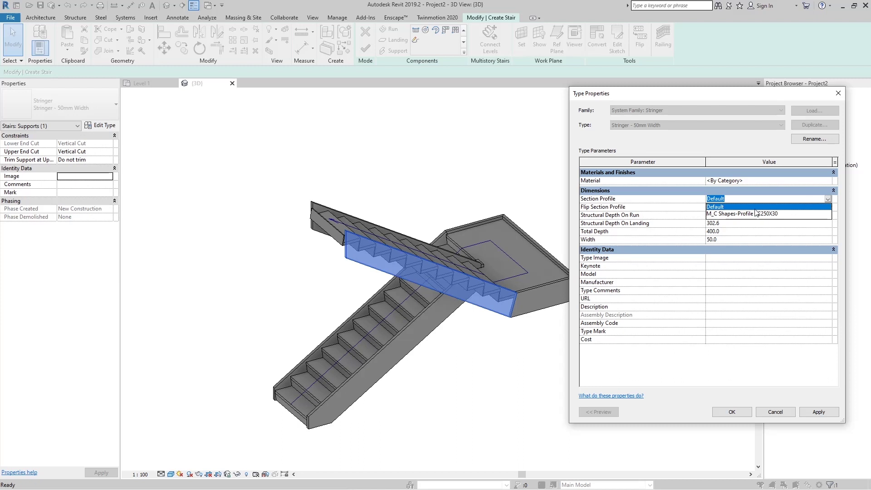
click(731, 215)
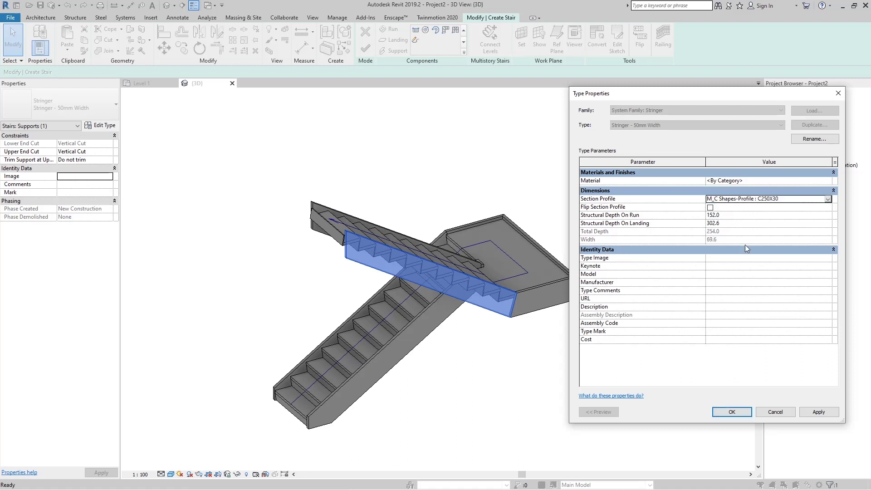
click(815, 414)
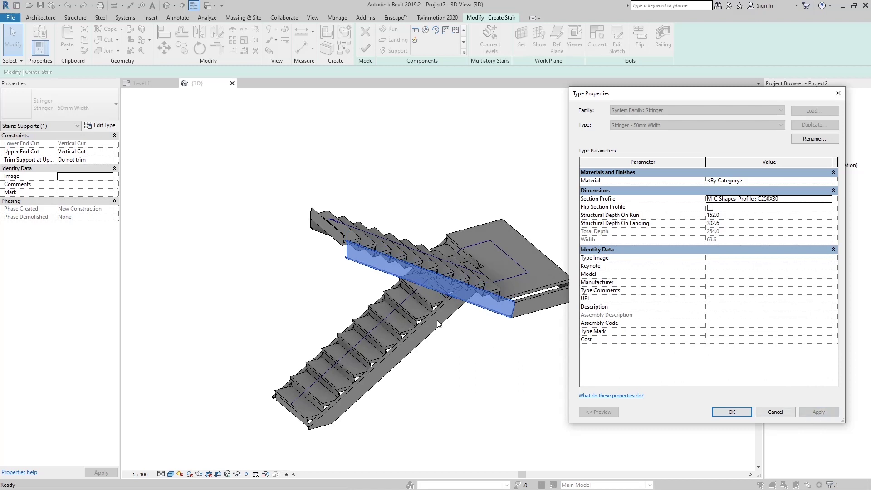
click(732, 411)
shift+middle_drag(585, 359, 549, 356)
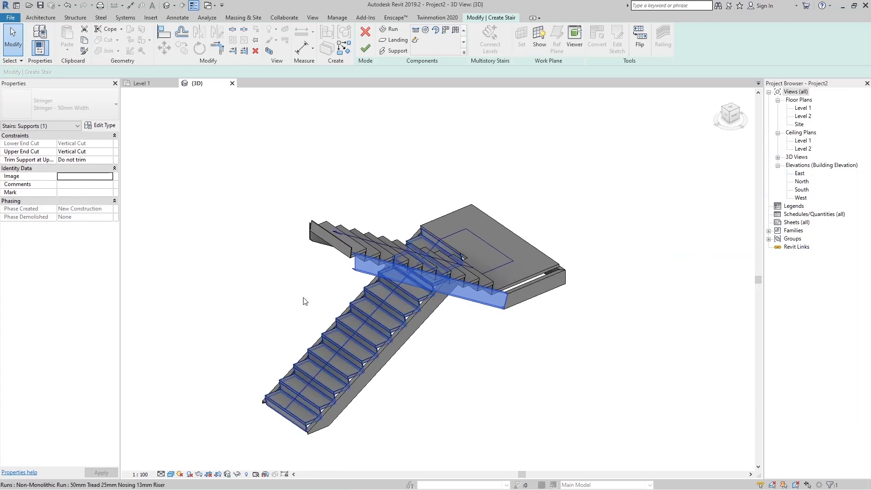
Step: Enable Flip Section Profile in the type of the upper flight's front stringer
click(111, 126)
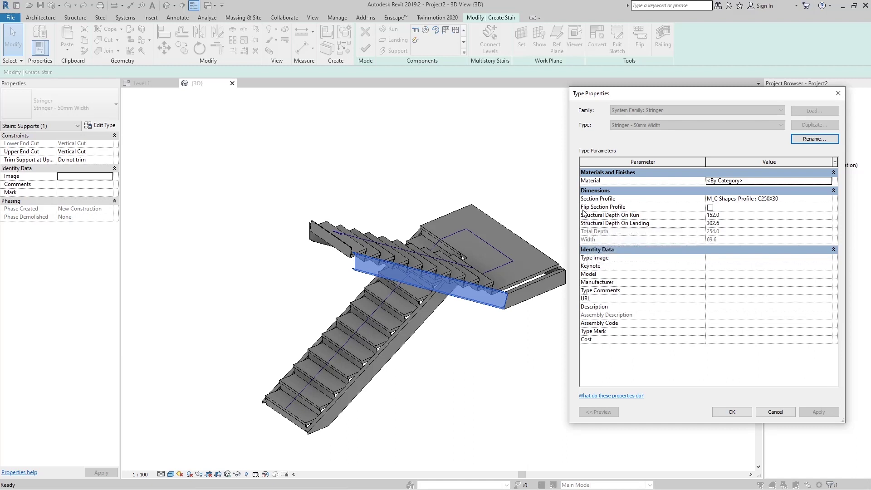
click(711, 208)
click(711, 208)
click(818, 412)
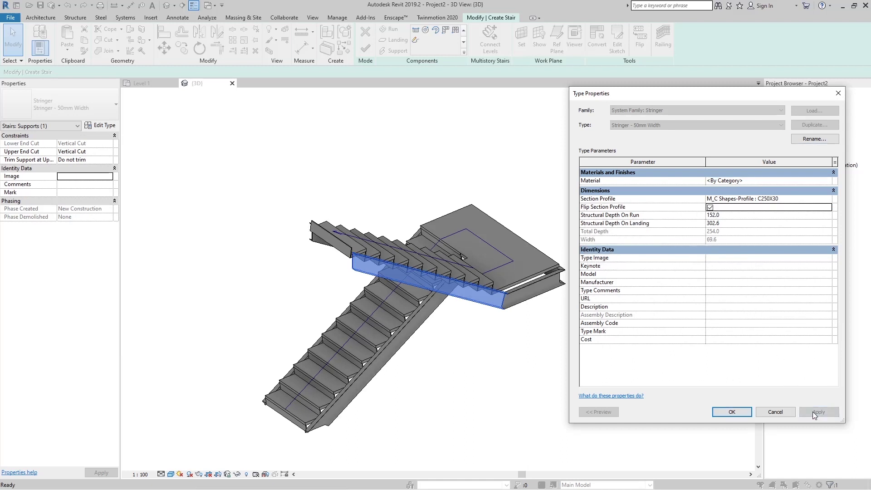
key(Return)
click(485, 359)
shift+middle_drag(480, 360, 458, 330)
Step: Set the stringer type's Structural Depth On Run to 50
click(410, 270)
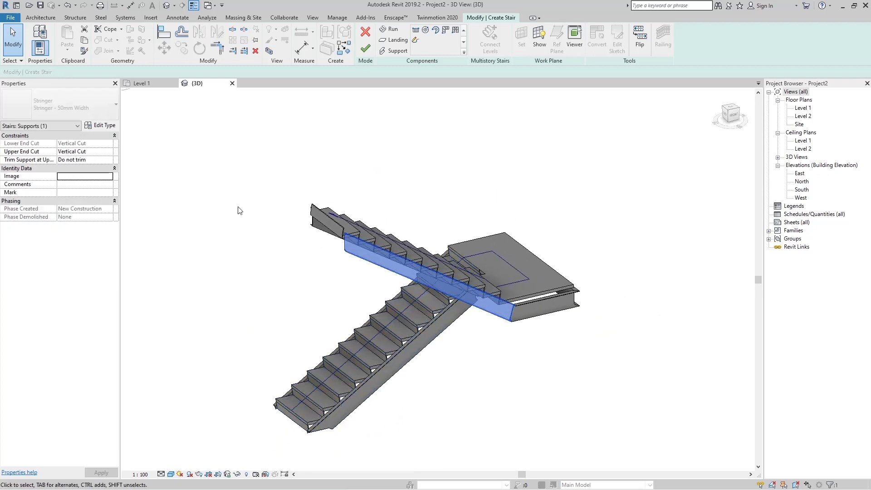
click(111, 128)
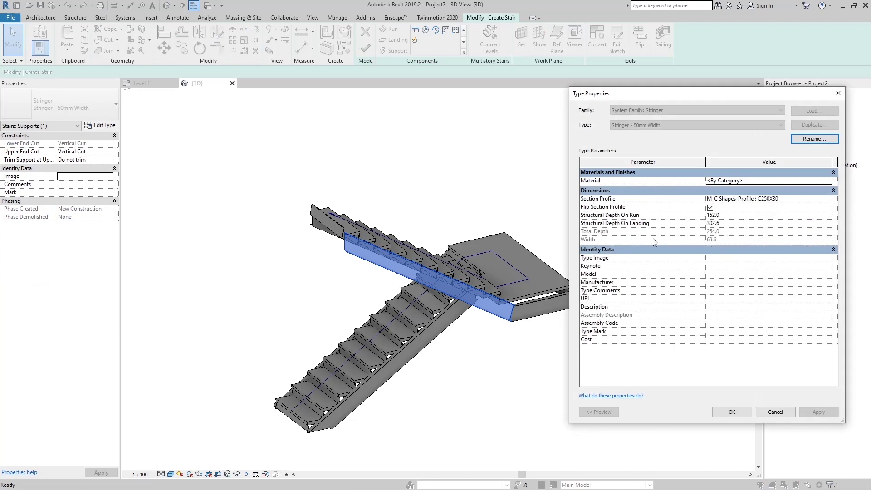
click(735, 216)
text(50)
key(Tab)
click(820, 411)
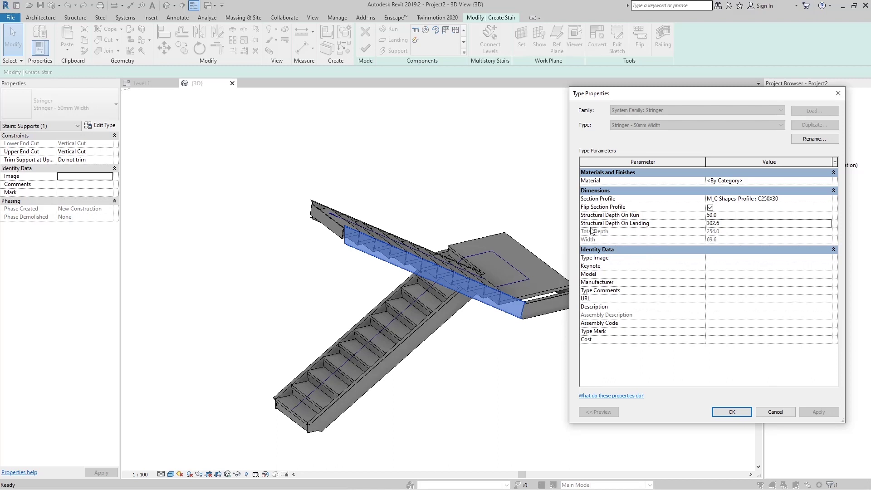
Step: Set the stringer type's Structural Depth On Landing to 150
click(737, 225)
text(150)
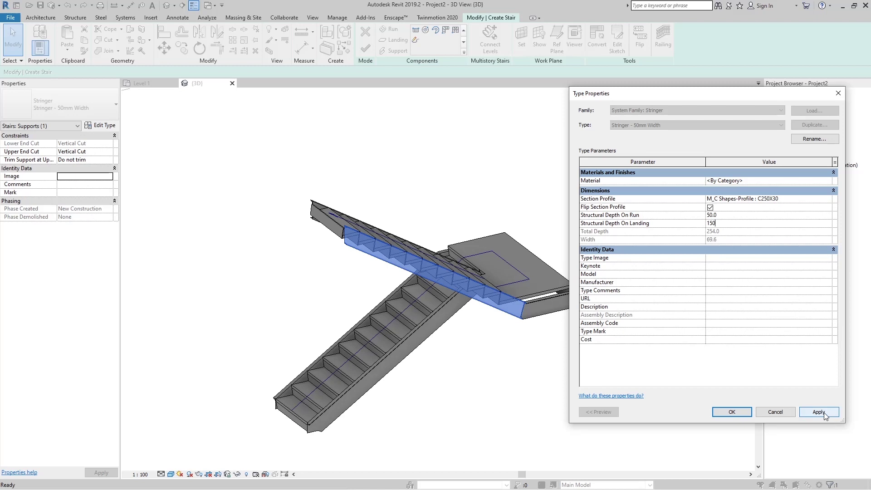
click(824, 414)
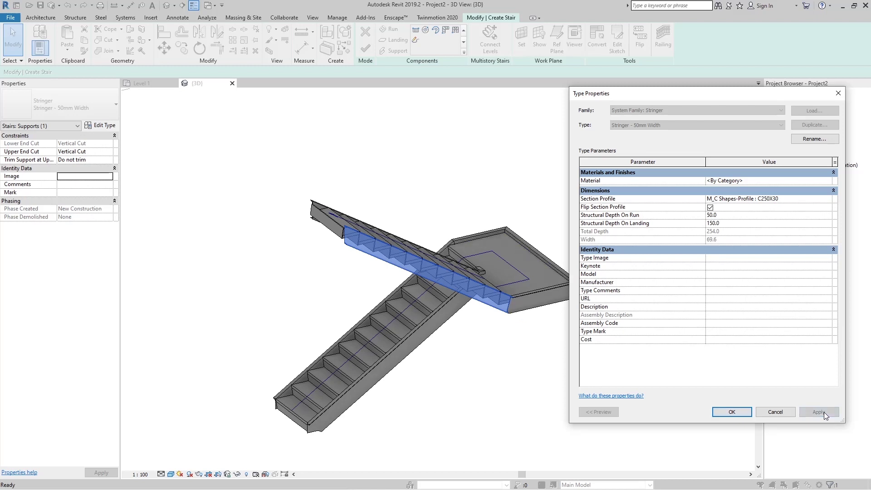
click(732, 412)
shift+middle_drag(581, 409, 368, 337)
Step: Set the upper end cut of the upper flight's front stringer to Perpendicular and inspect its top end
click(374, 267)
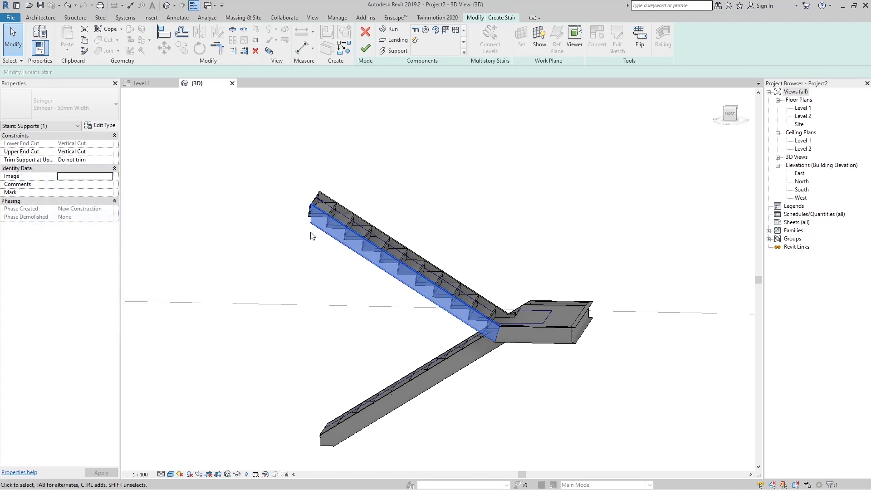
click(111, 153)
click(111, 153)
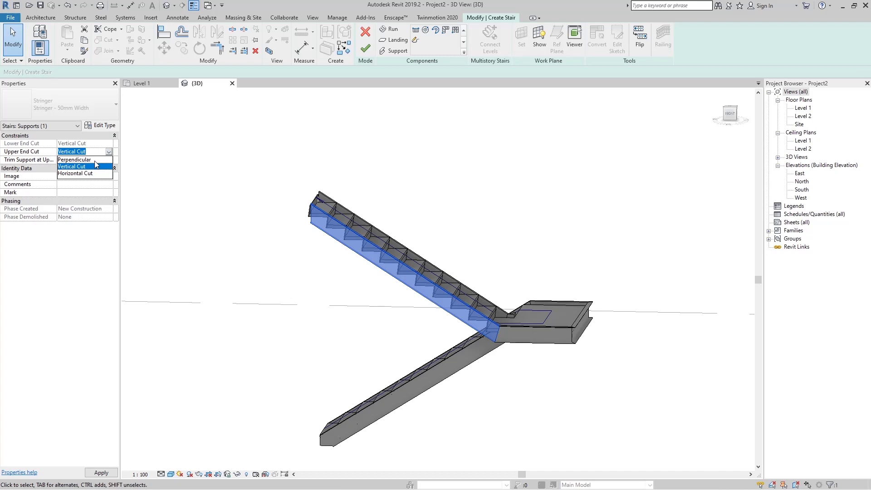
click(94, 160)
scroll(287, 257, up, 3)
shift+middle_drag(312, 225, 323, 205)
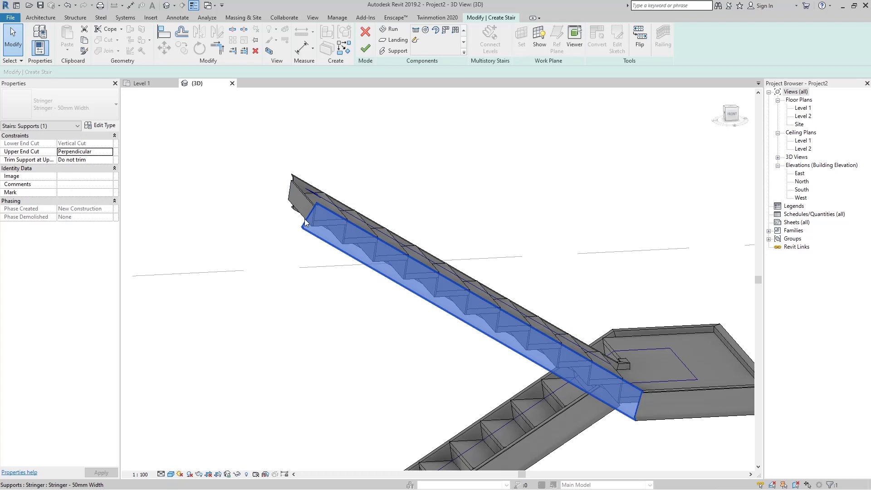
shift+middle_drag(315, 265, 190, 200)
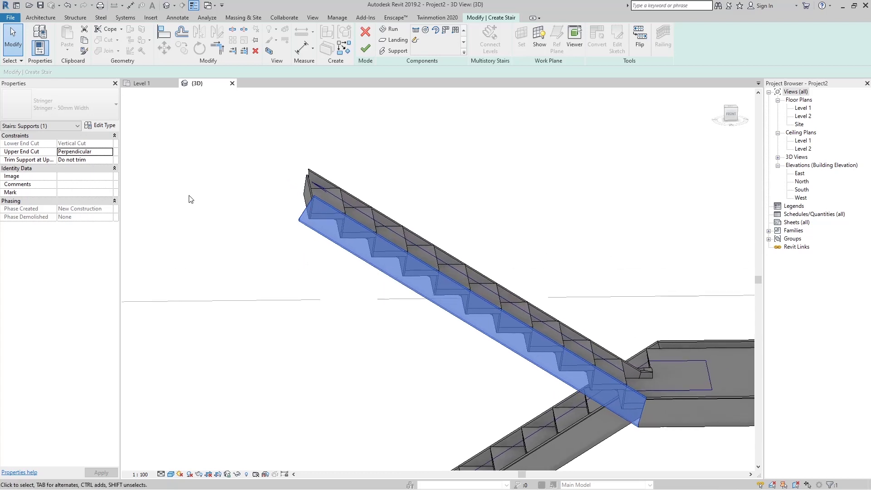
Step: Change the upper end cut of the selected stringer to Horizontal Cut and inspect its top end
click(109, 152)
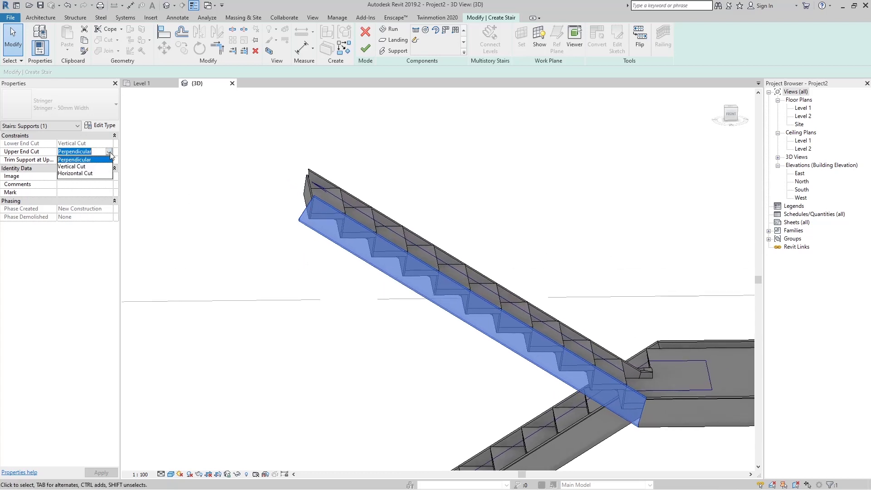
click(78, 175)
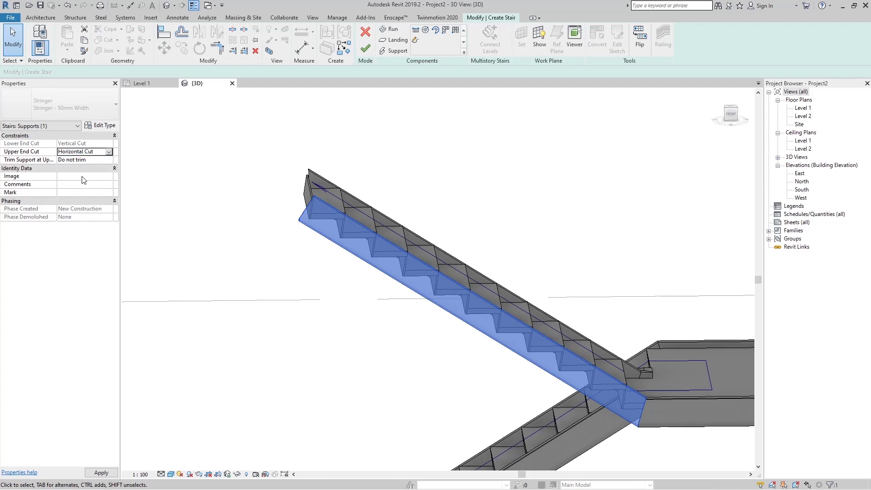
scroll(227, 194, down, 4)
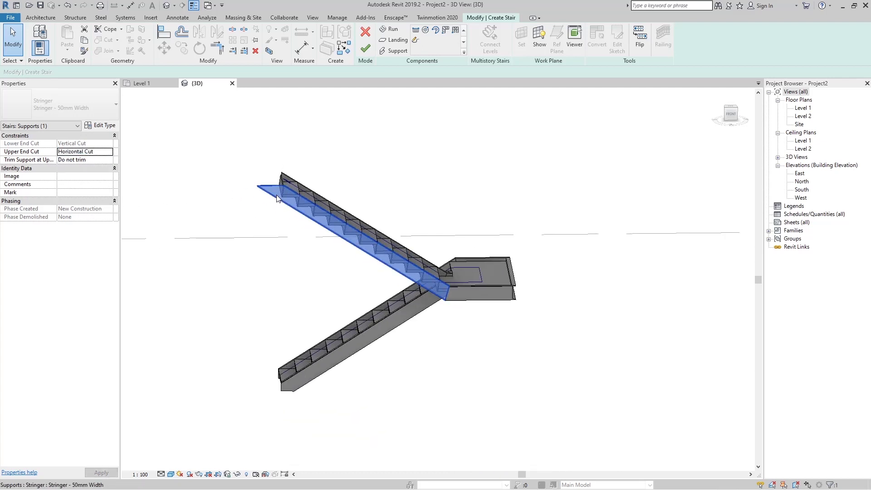
scroll(283, 189, up, 2)
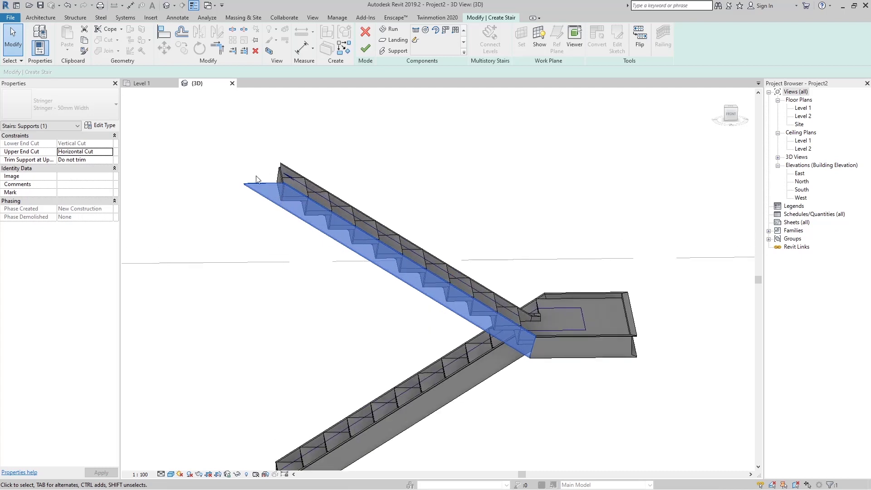
shift+middle_drag(302, 377, 295, 294)
Step: Return the selected stringer's upper end cut to Vertical Cut and deselect it
click(109, 151)
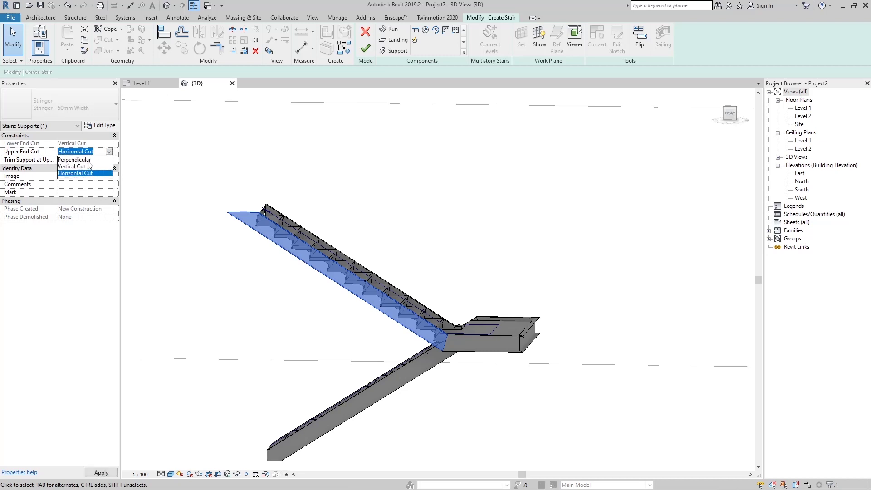
click(72, 166)
shift+middle_drag(241, 237, 249, 211)
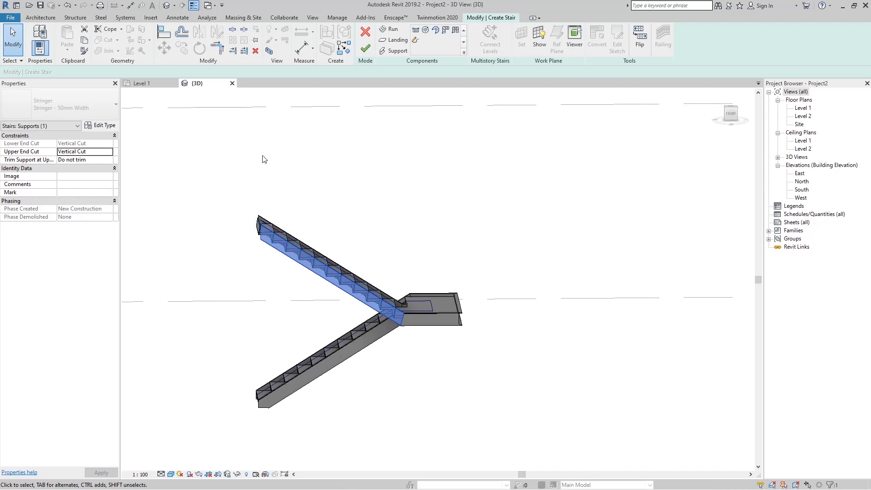
shift+middle_drag(415, 386, 484, 429)
click(442, 389)
shift+middle_drag(365, 384, 470, 354)
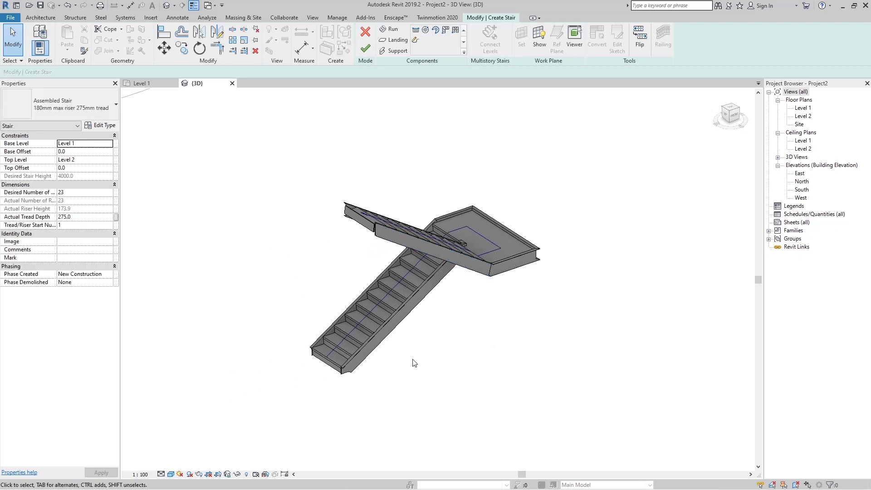
Step: Turn off the treads in the type properties of the lower stair run and apply the change
scroll(334, 374, up, 2)
click(334, 375)
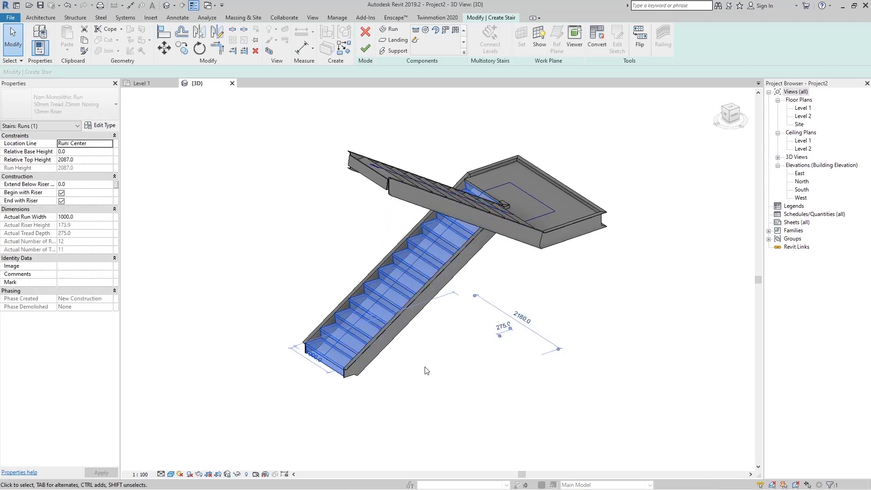
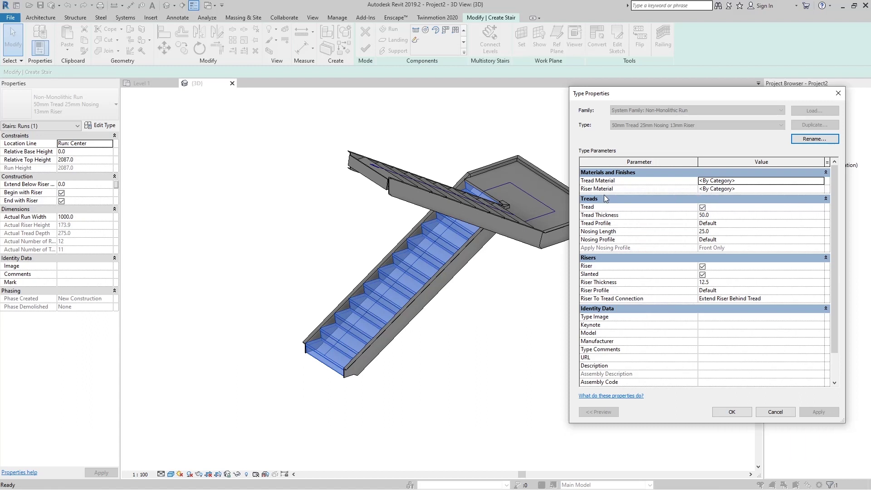
mouse_move(588, 207)
click(703, 208)
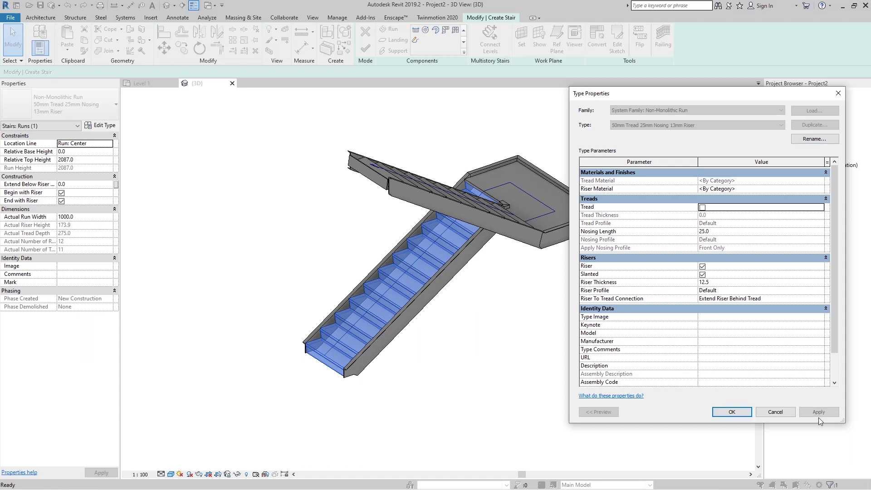
click(819, 412)
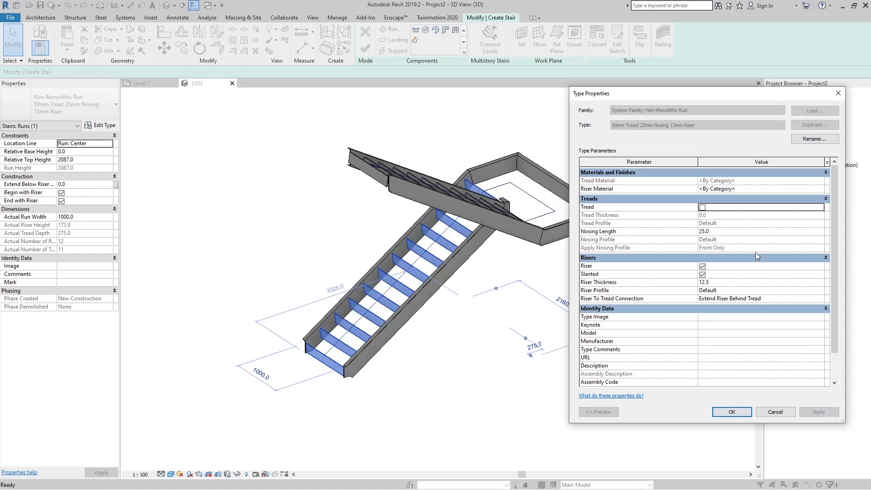
Step: Turn the treads back on and disable the risers in the lower run's type
click(703, 208)
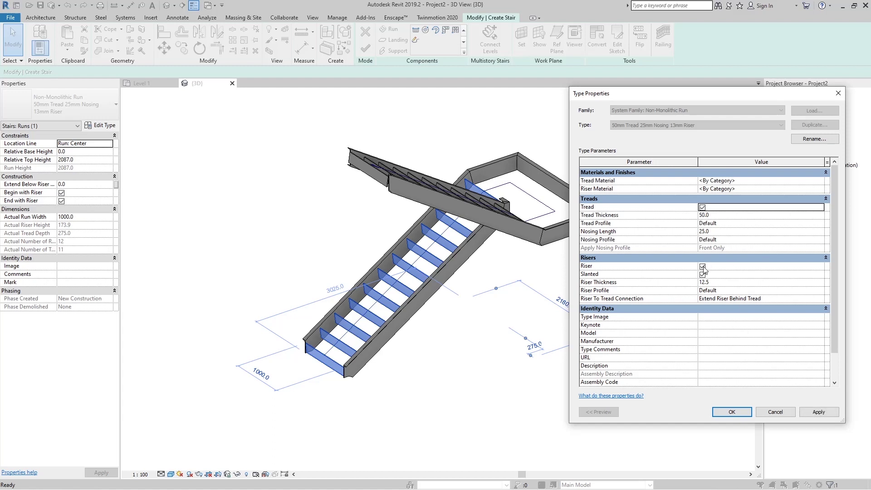
click(702, 267)
click(819, 411)
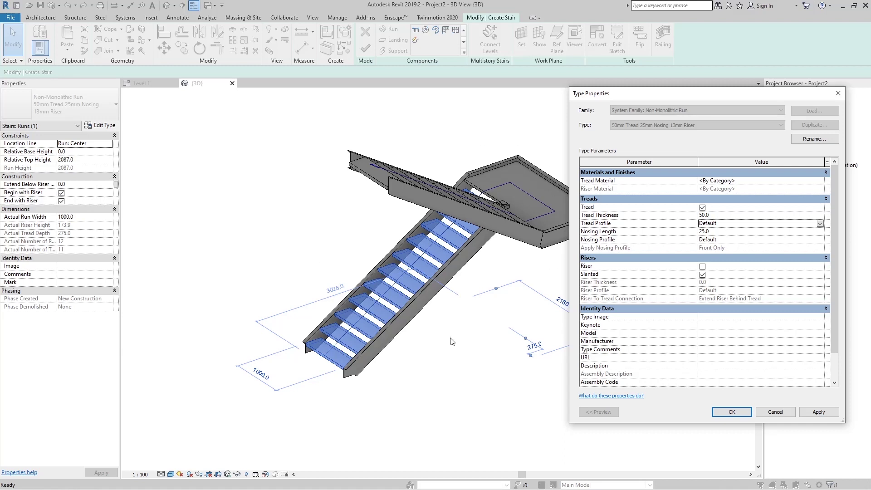
Step: Set the run type's tread profile to M_Stair Tread : M_Stair Tread and inspect the lower flight's treads
click(820, 224)
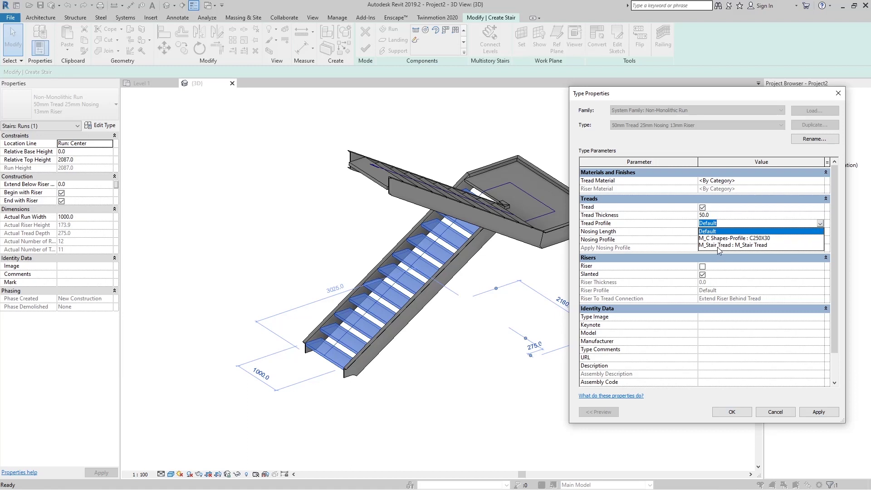
click(719, 246)
click(818, 412)
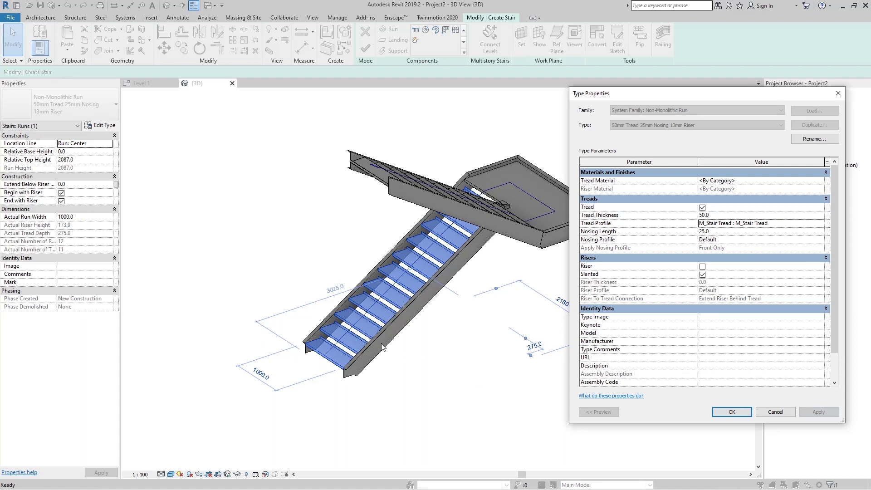
click(732, 412)
scroll(309, 346, up, 5)
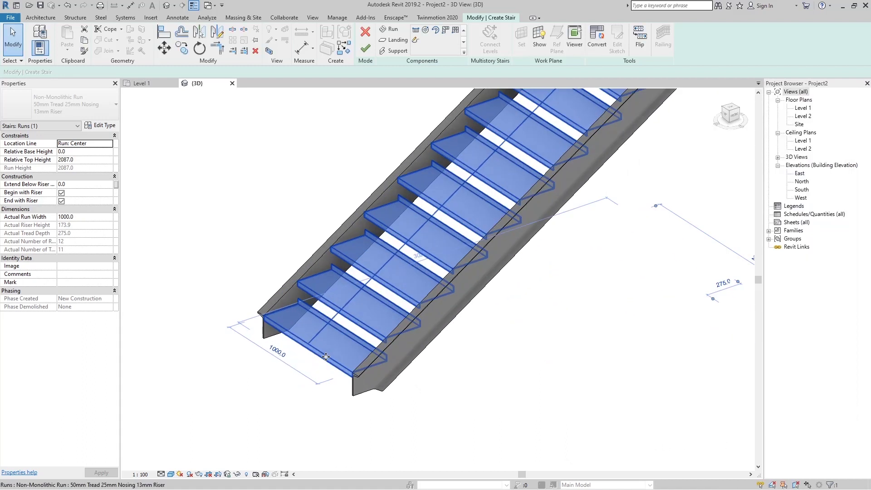
shift+middle_drag(309, 346, 363, 349)
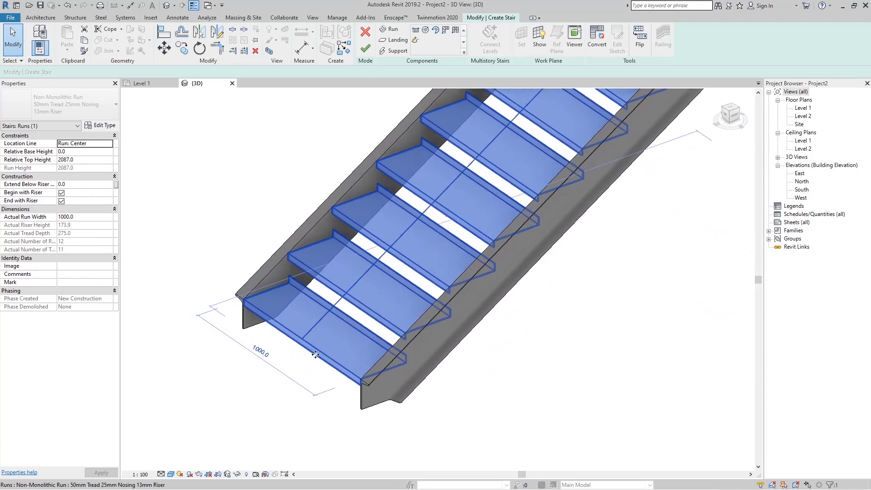
scroll(373, 356, down, 3)
click(509, 362)
shift+middle_drag(510, 361, 393, 334)
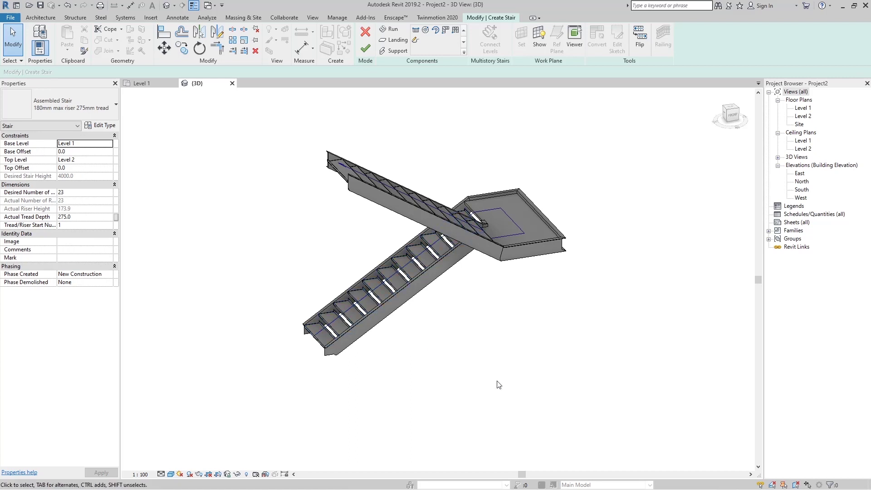
Step: Finish editing the stair
scroll(410, 321, up, 1)
scroll(410, 321, down, 1)
click(366, 49)
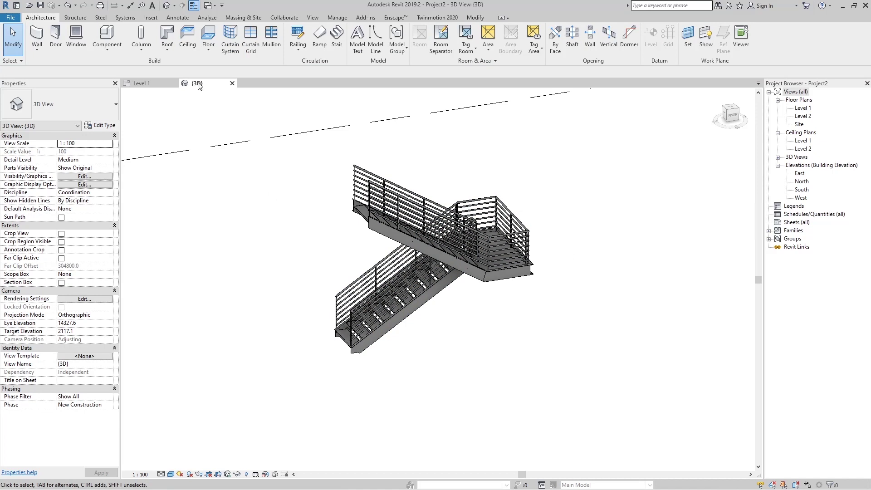
Step: In the Level 1 plan, draw a wall about 5800 mm long along the lower flight's outer edge, with location line Finish Face: Interior
click(145, 84)
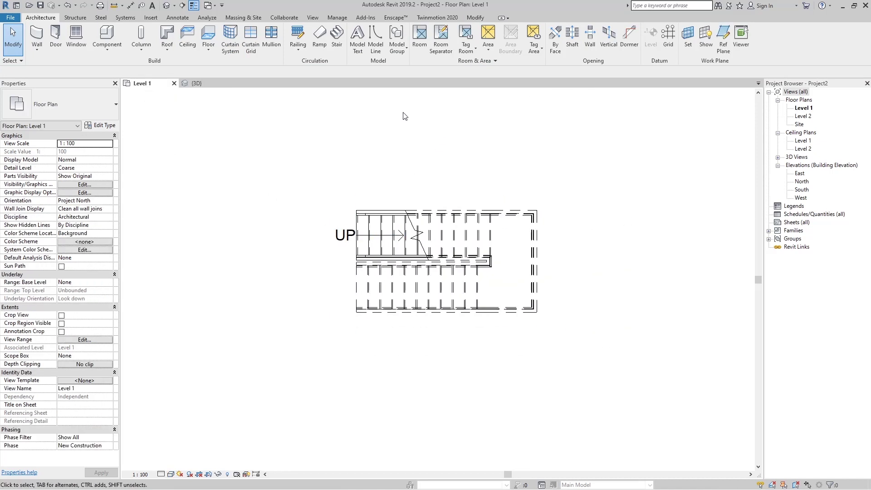
click(38, 39)
scroll(330, 195, up, 1)
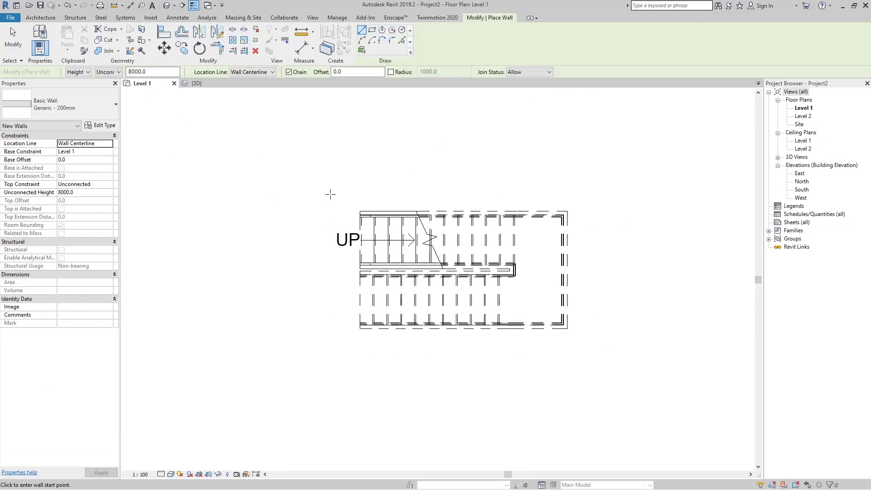
click(253, 72)
click(247, 99)
scroll(357, 214, up, 2)
scroll(357, 213, down, 1)
click(333, 206)
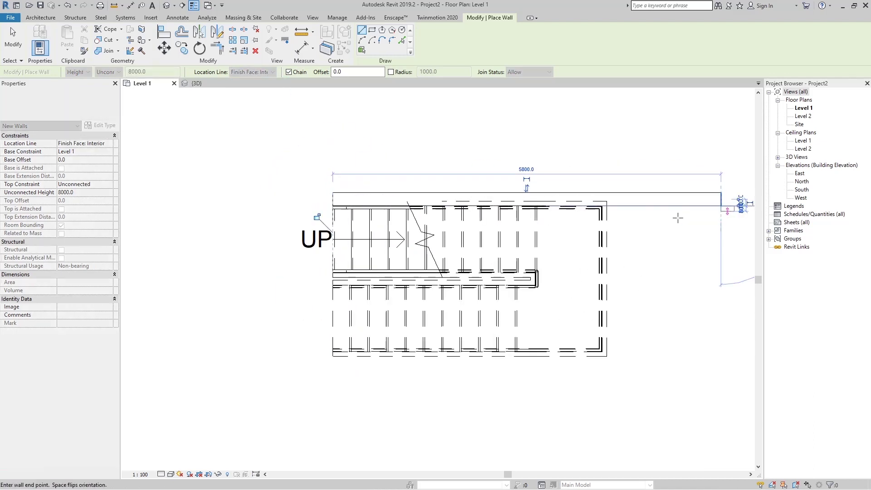
click(722, 205)
key(Escape)
key(Escape)
Step: Extend the wall past the stair's start to about 6140 mm long and lower its height to about 4417 mm in 3D
click(668, 211)
click(305, 206)
click(196, 83)
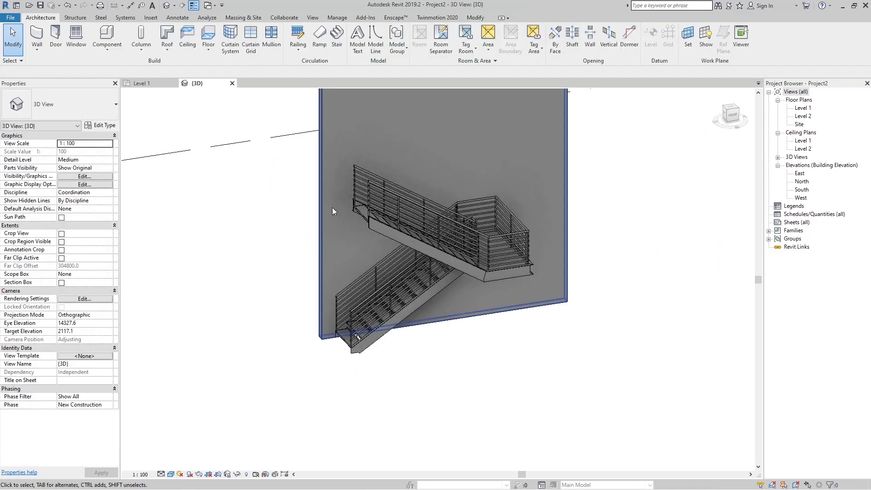
shift+middle_drag(478, 308, 522, 269)
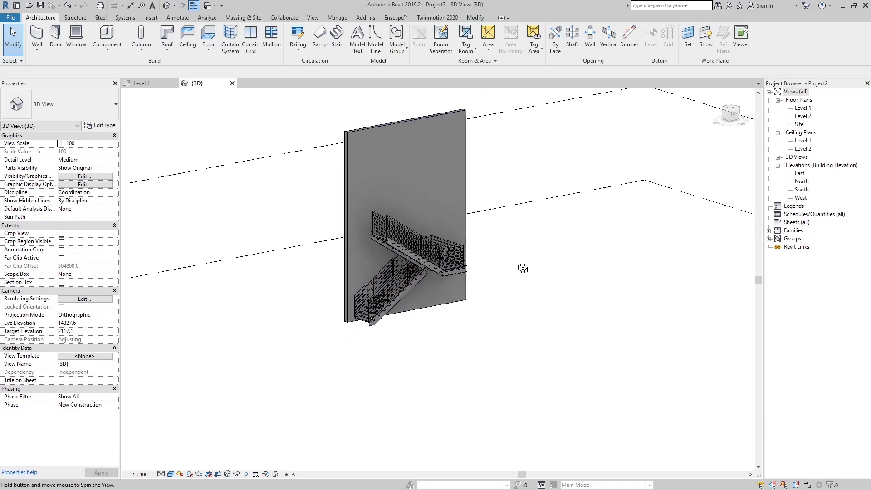
click(411, 131)
drag(411, 131, 409, 199)
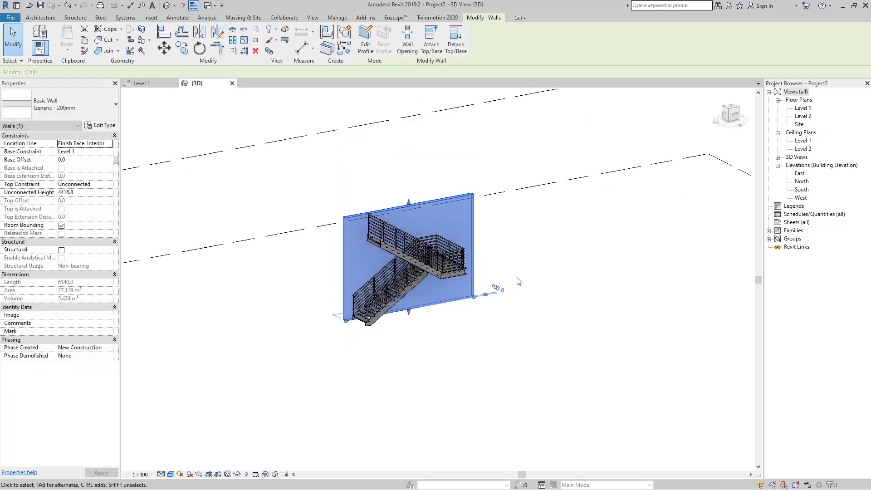
key(Escape)
Step: Edit the stair to delete the wall-side stringers of the lower flight and landing, and finish editing
scroll(409, 288, up, 3)
scroll(406, 291, up, 2)
shift+middle_drag(325, 314, 365, 336)
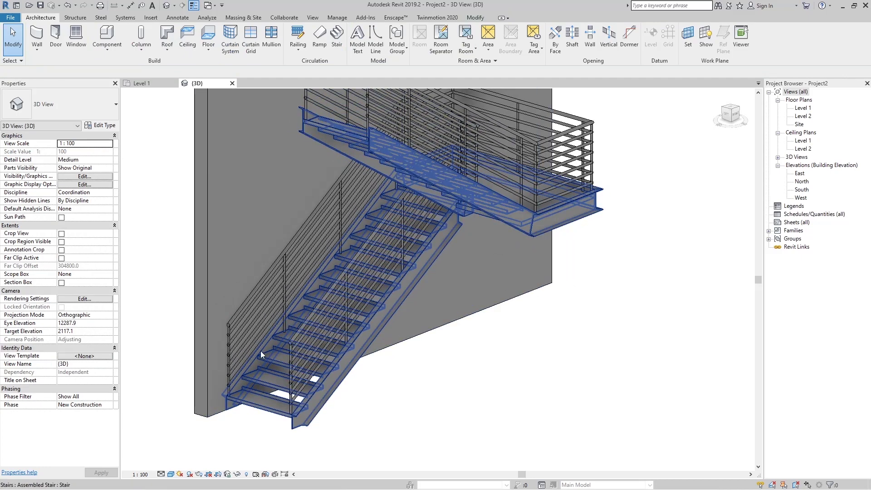
shift+middle_drag(351, 289, 212, 362)
click(319, 296)
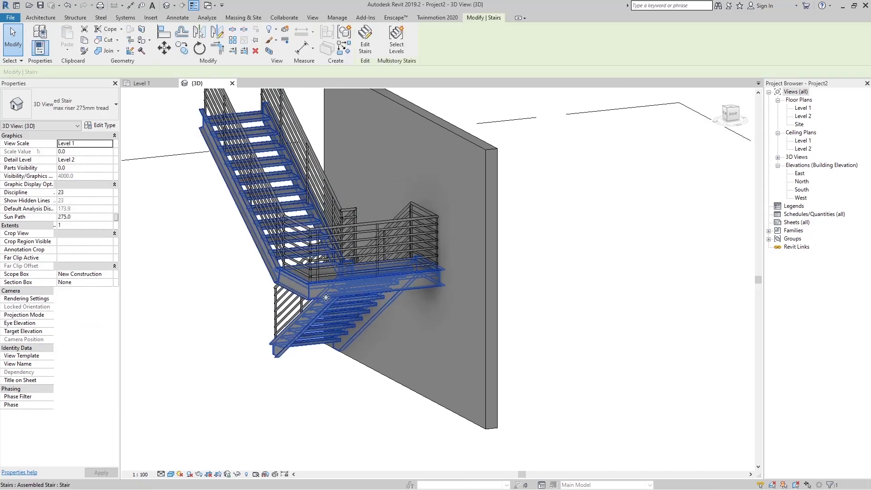
click(370, 45)
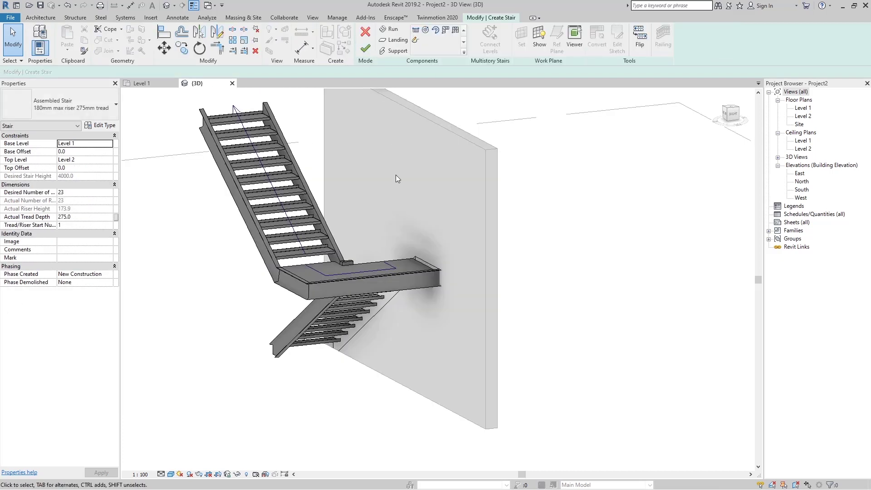
click(377, 317)
ctrl+click(432, 259)
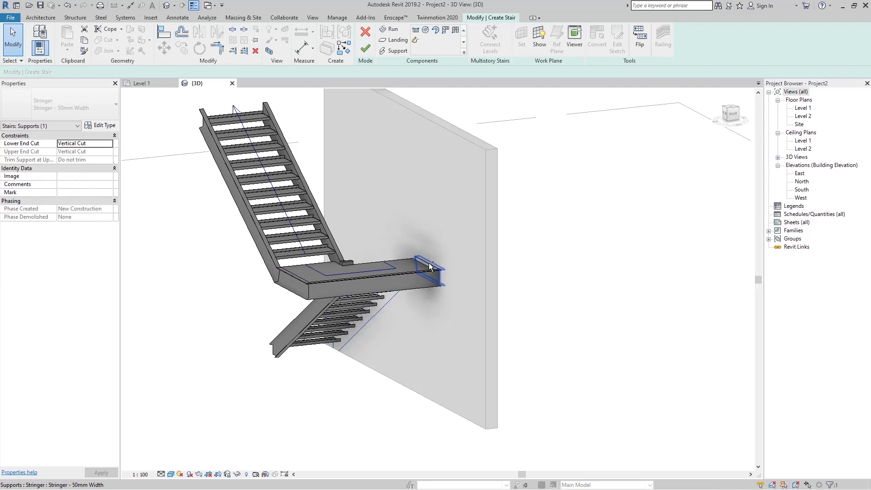
click(520, 289)
shift+middle_drag(521, 289, 626, 299)
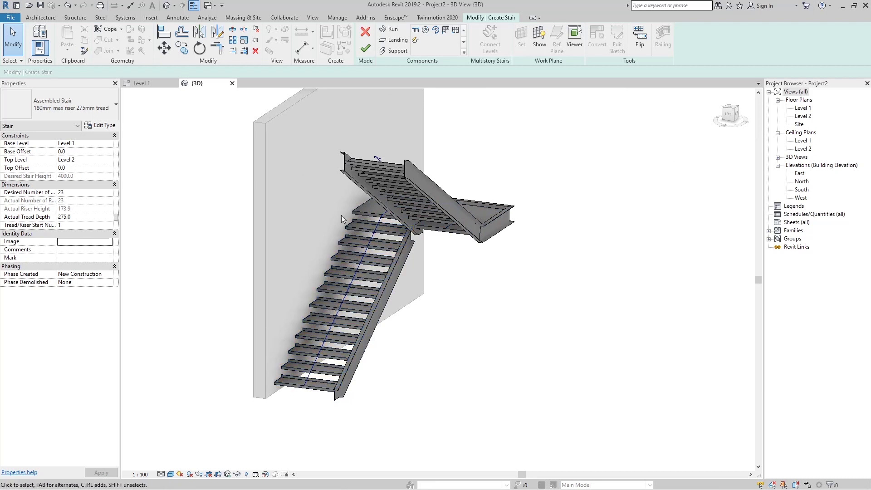
shift+middle_drag(341, 297, 476, 323)
click(366, 48)
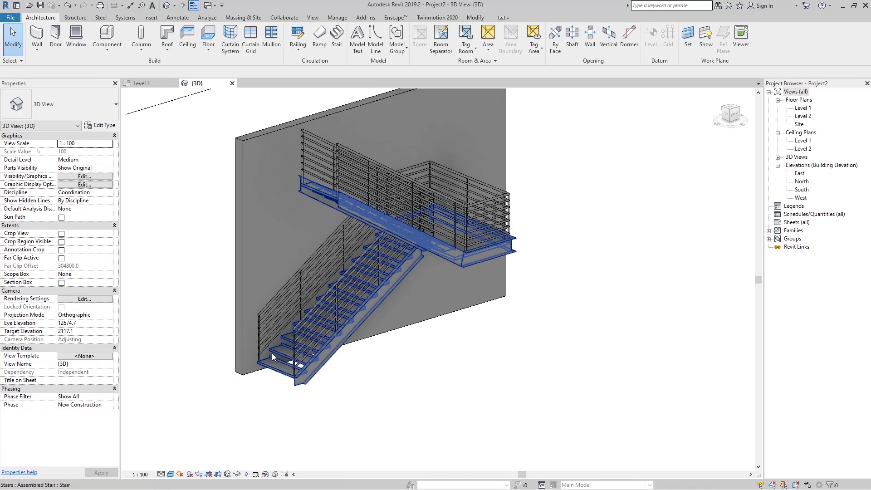
Step: Reopen the stair for editing and delete the lower flight's remaining stringer on the open side
click(319, 370)
click(370, 53)
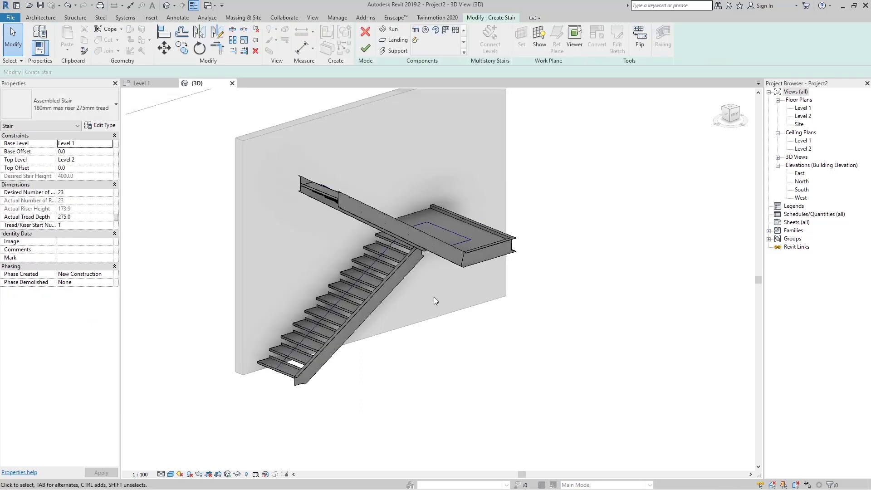
click(366, 320)
shift+middle_drag(367, 320, 356, 391)
click(459, 318)
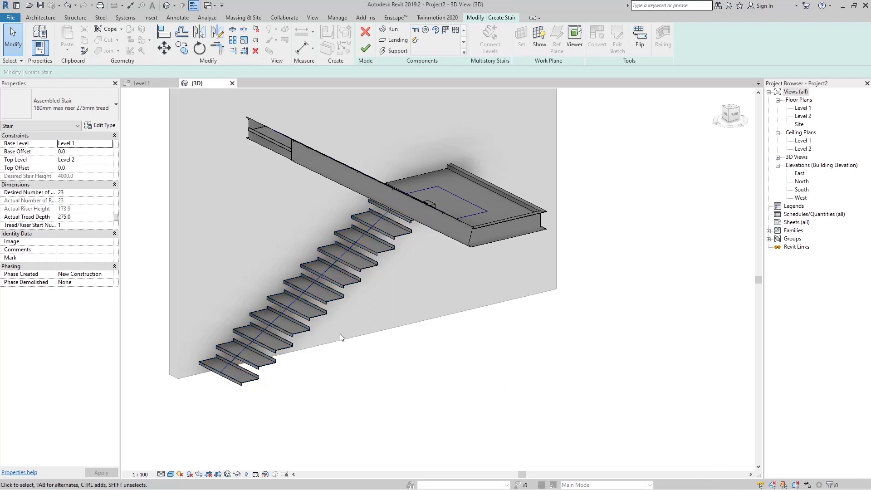
Step: In the lower run's type, set the tread profile to Default and the tread thickness to 90 mm, and inspect the treads from the side
click(302, 318)
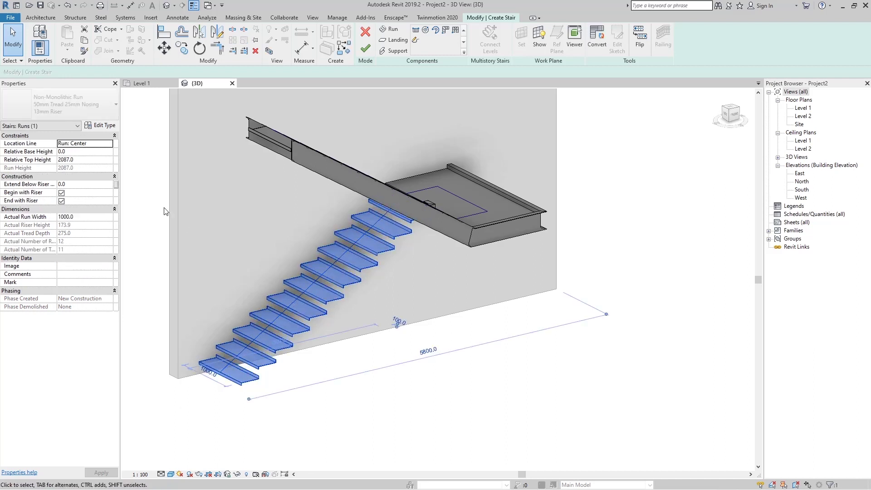
click(97, 128)
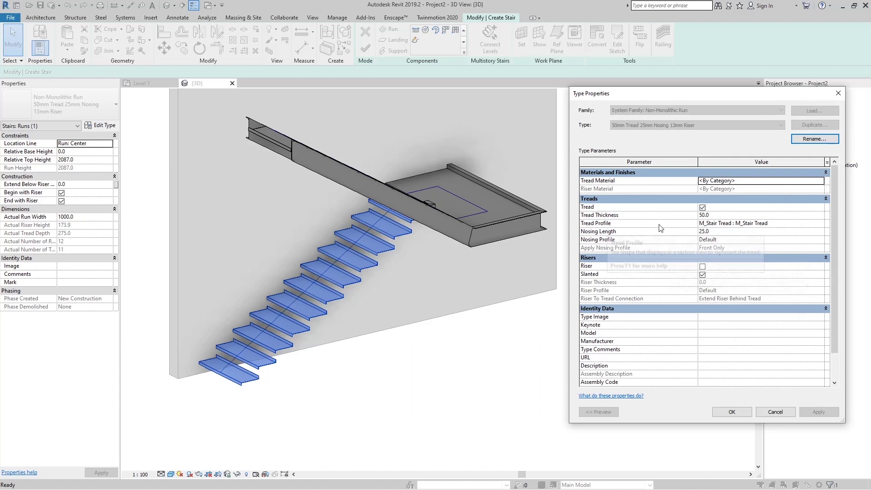
click(824, 224)
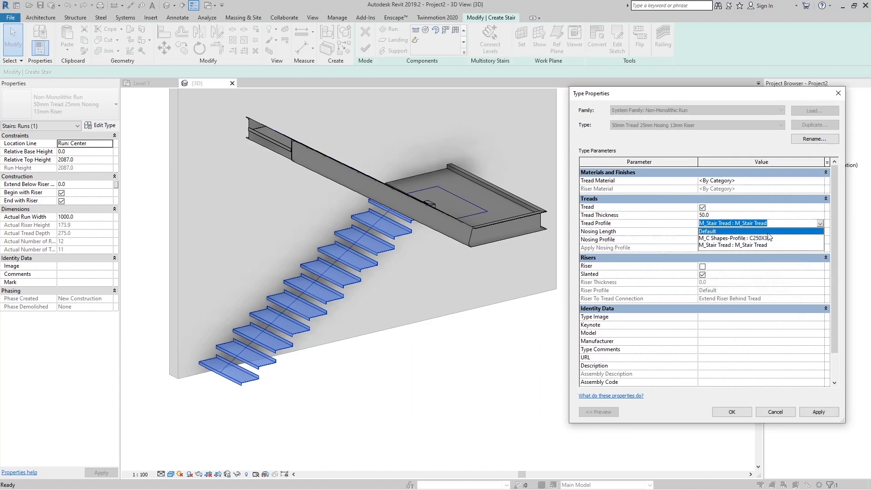
click(768, 234)
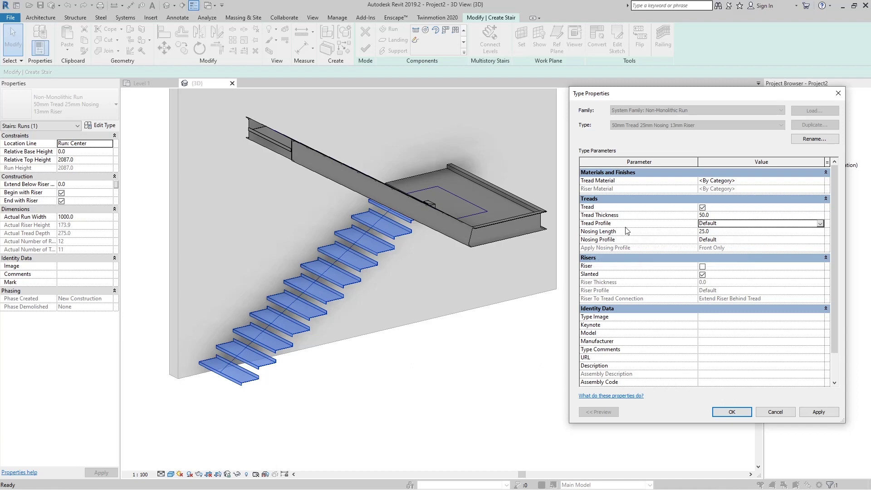
click(719, 215)
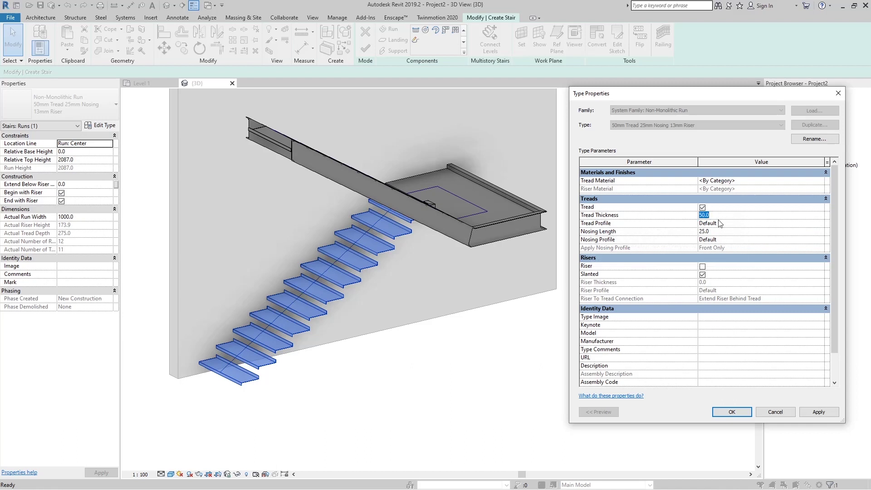
text(90)
click(811, 414)
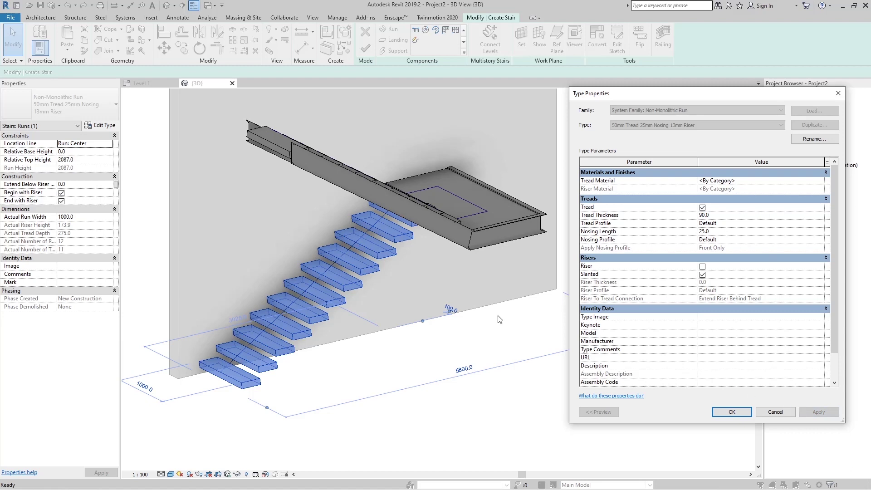
click(732, 412)
shift+middle_drag(515, 376, 291, 289)
scroll(290, 290, up, 5)
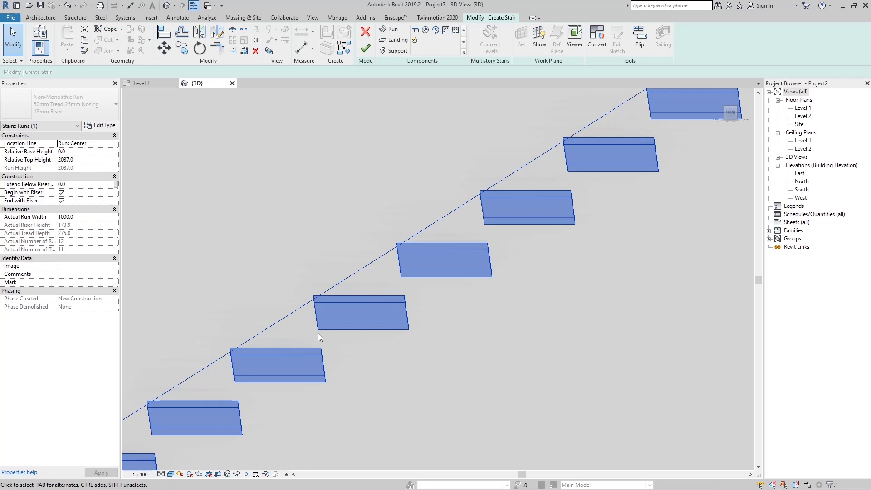
Step: Set the run type's nosing length to 0 and deselect the run
click(102, 125)
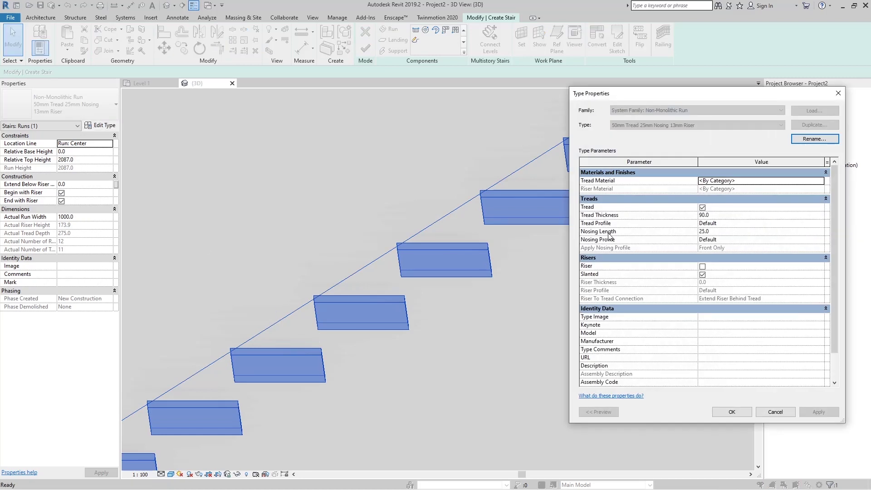
click(723, 233)
text(0)
click(764, 252)
click(810, 412)
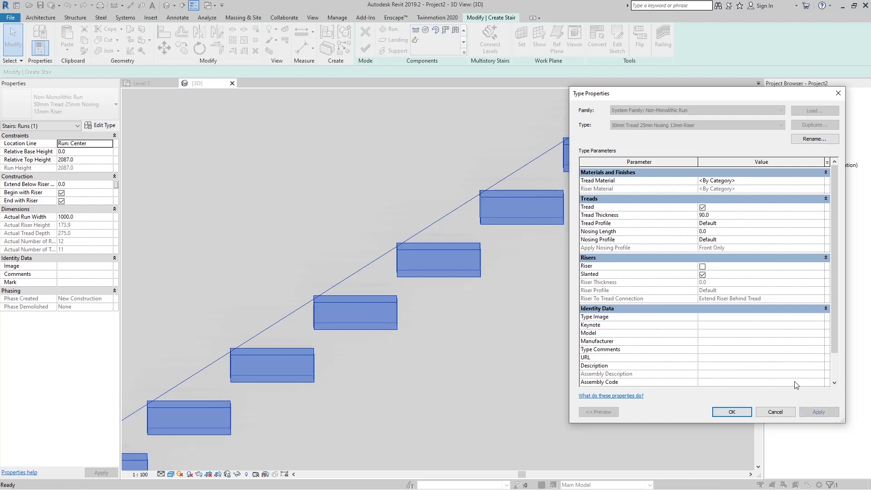
click(732, 412)
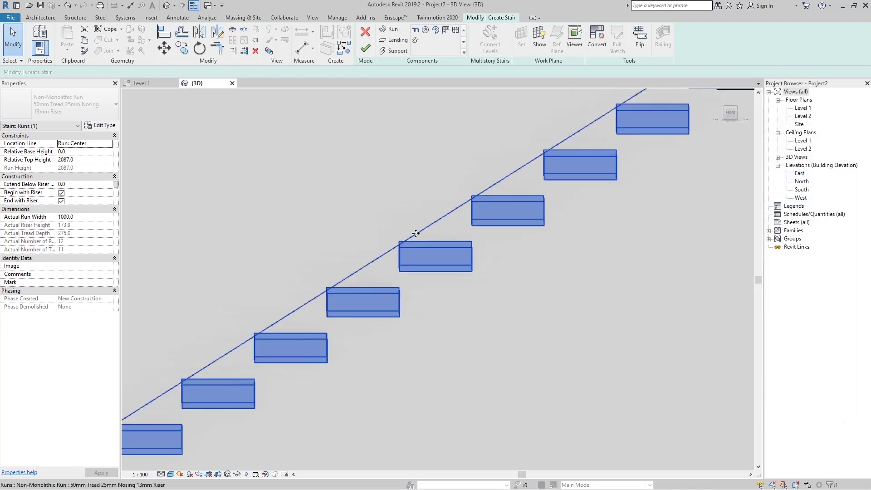
scroll(410, 249, down, 4)
shift+middle_drag(413, 256, 499, 299)
key(Escape)
scroll(543, 299, down, 2)
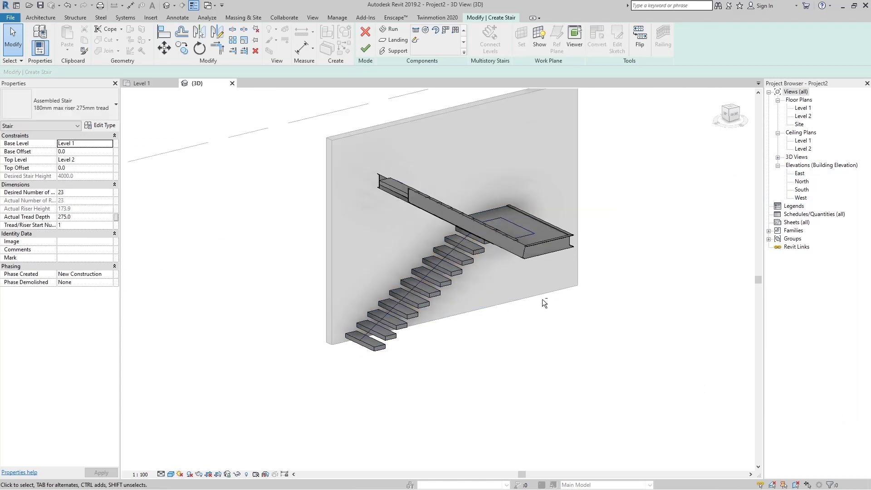
Step: Assign the Oak Flooring material to the treads in the lower run's type
click(426, 300)
scroll(458, 271, up, 2)
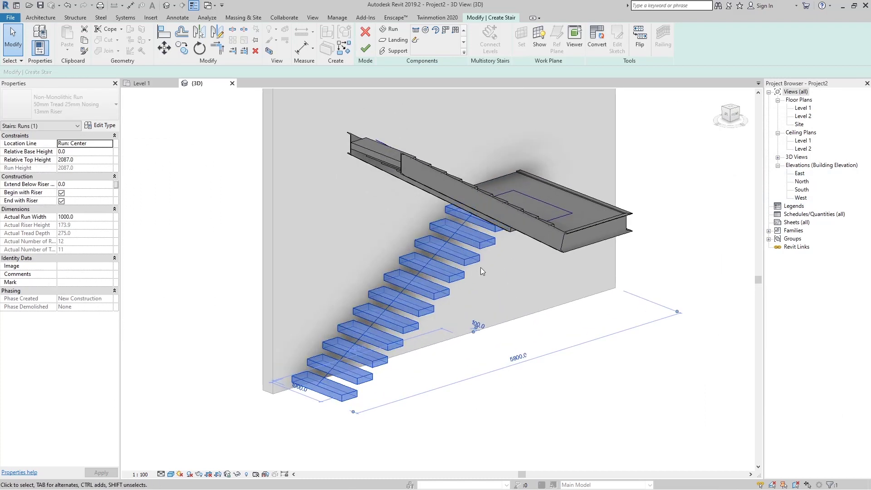
click(102, 128)
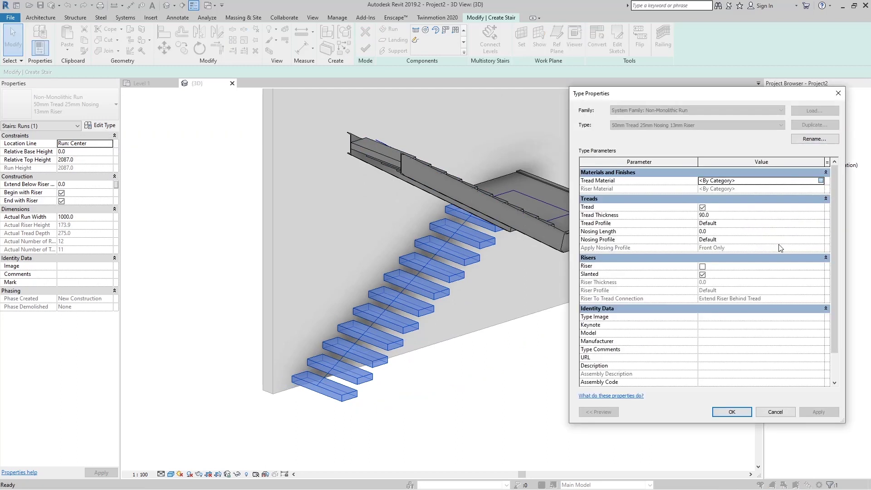
scroll(448, 272, down, 5)
scroll(447, 271, down, 15)
click(434, 234)
click(645, 399)
click(818, 411)
click(732, 412)
click(545, 364)
shift+middle_drag(545, 361, 477, 319)
Step: Assign the Metal Deck material to the treads in the lower run's type
click(426, 324)
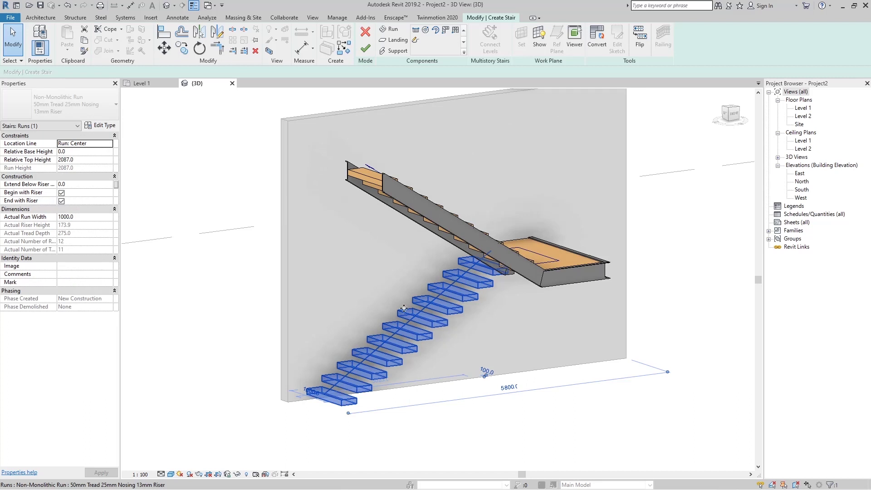
click(101, 125)
click(808, 225)
click(767, 181)
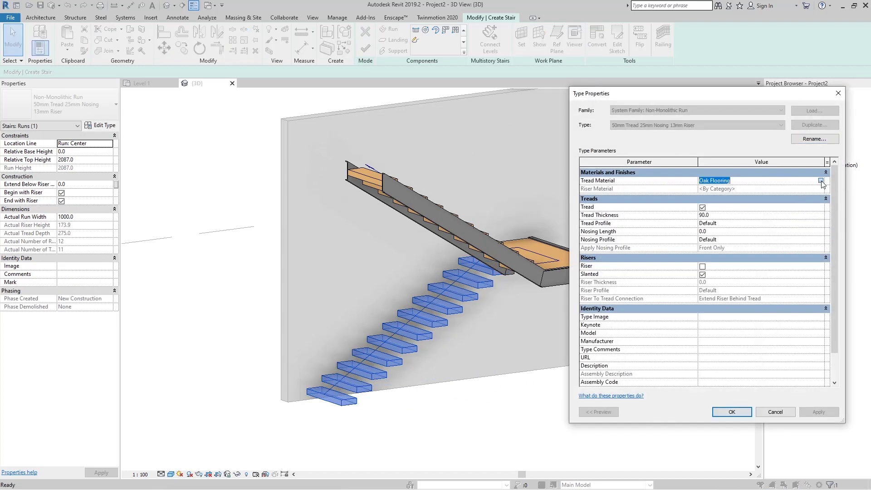
click(821, 181)
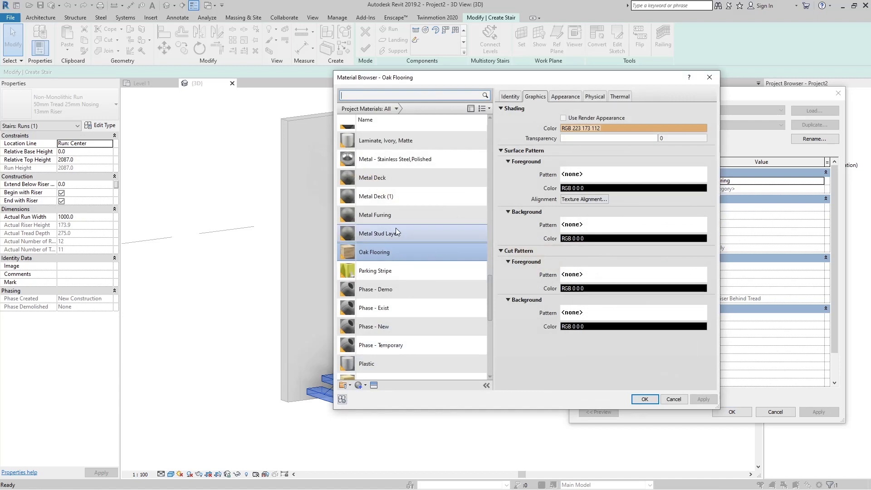
click(406, 181)
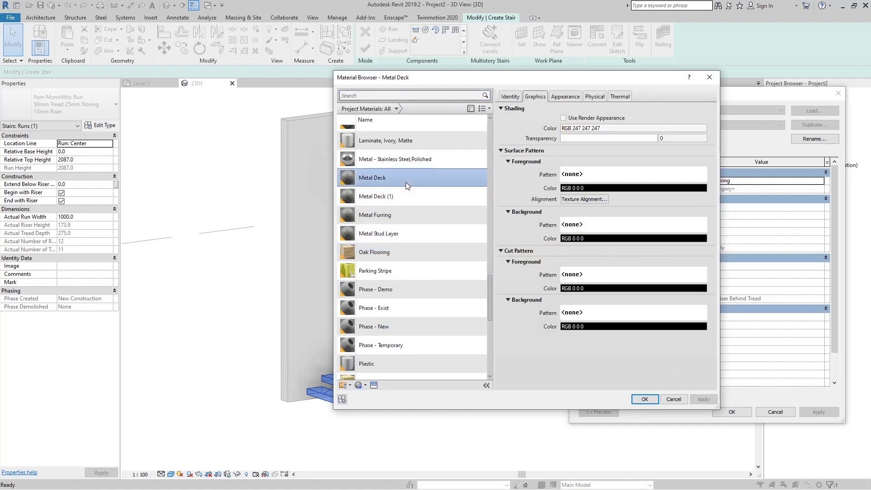
click(645, 398)
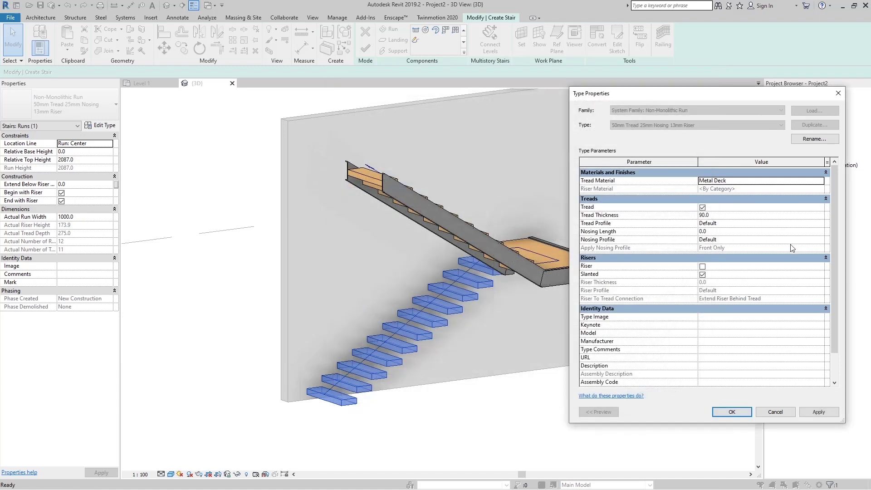
Step: Set the run type's tread profile to M_Stair Tread : M_Stair Tread and deselect the run
click(821, 224)
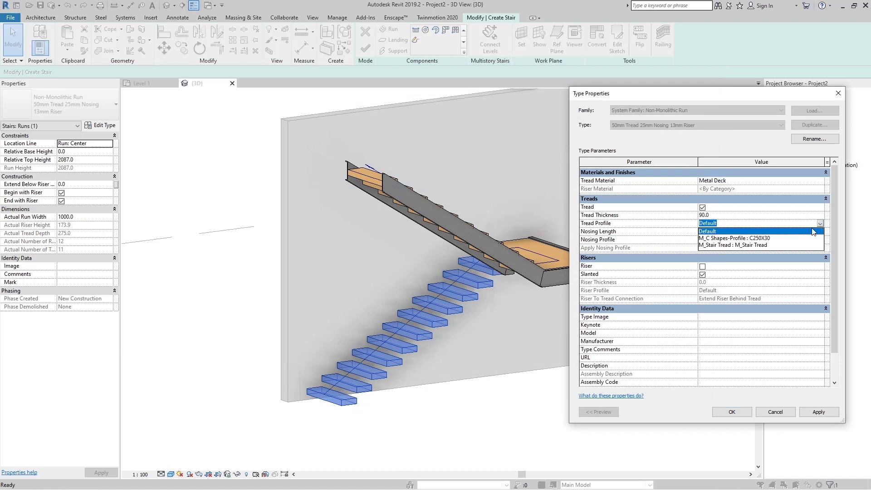
click(792, 245)
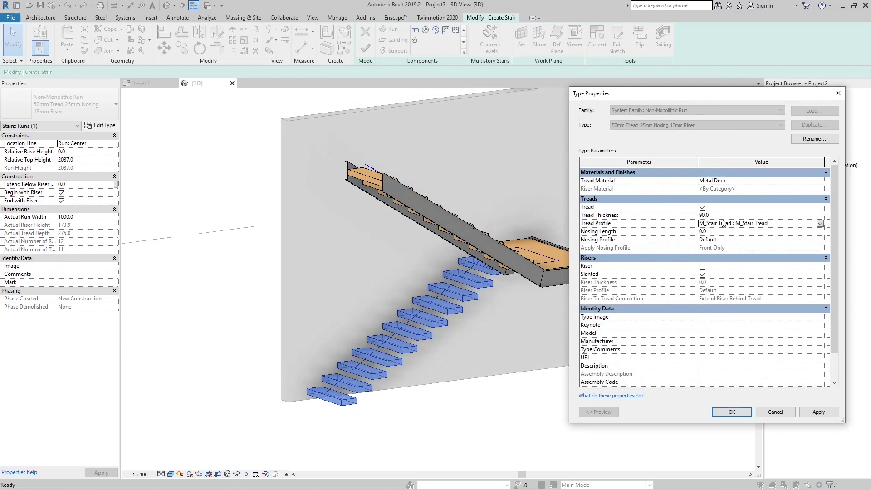
click(732, 412)
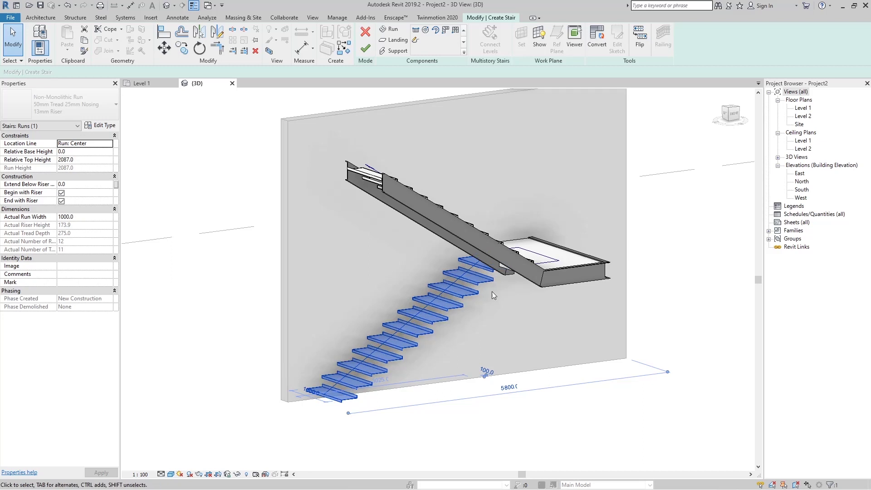
scroll(507, 313, down, 1)
click(587, 396)
Step: Add a support along the lower run's open edge and finish editing the stair
shift+middle_drag(545, 346, 464, 337)
click(397, 51)
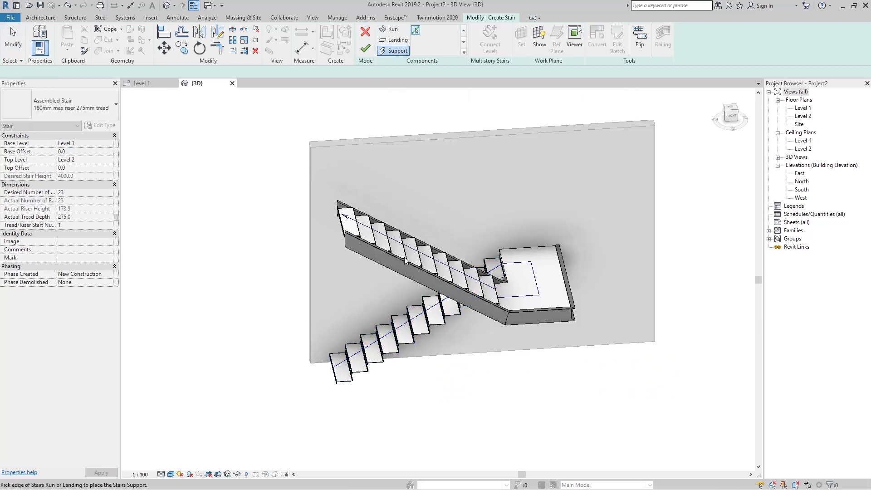
click(424, 352)
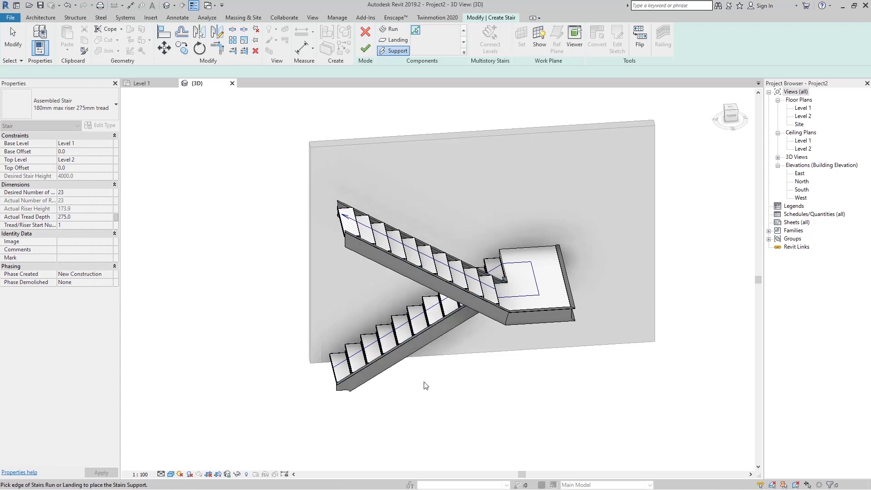
shift+middle_drag(427, 385, 512, 376)
key(Escape)
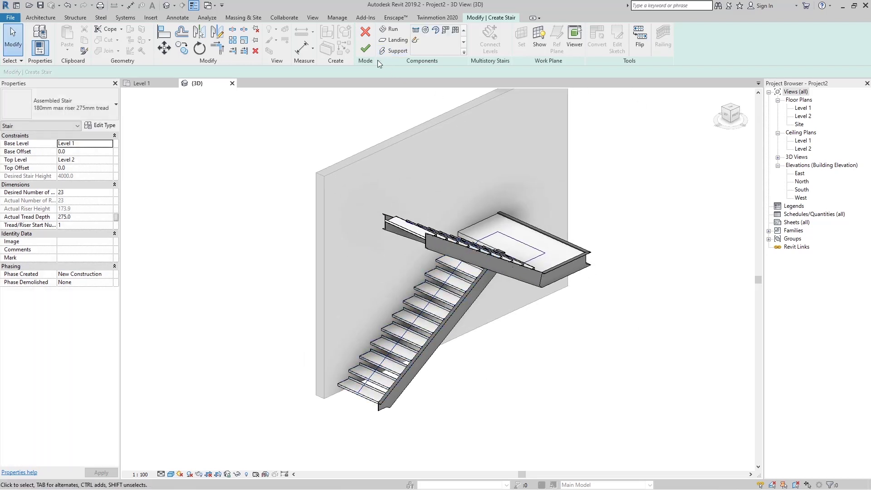
click(365, 47)
shift+middle_drag(531, 377, 477, 379)
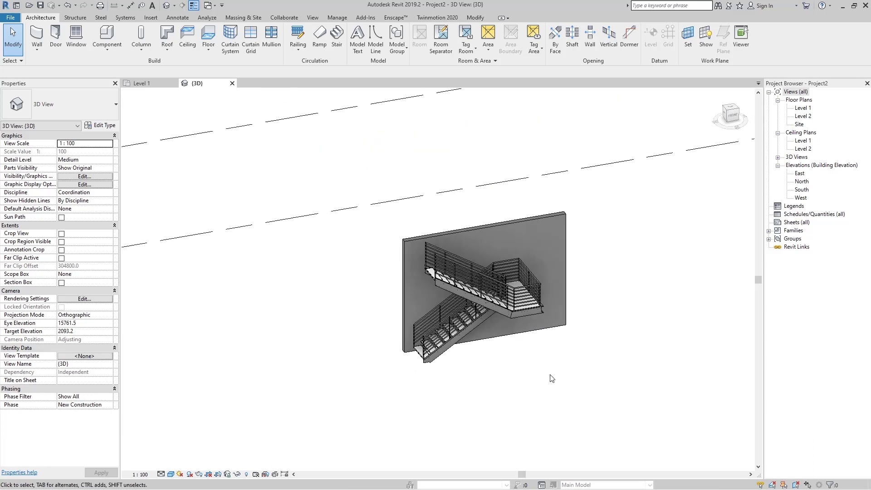
Step: Copy the wall with its stair and railings about 9400 mm along the wall's direction
scroll(576, 335, down, 1)
drag(604, 239, 422, 388)
click(536, 343)
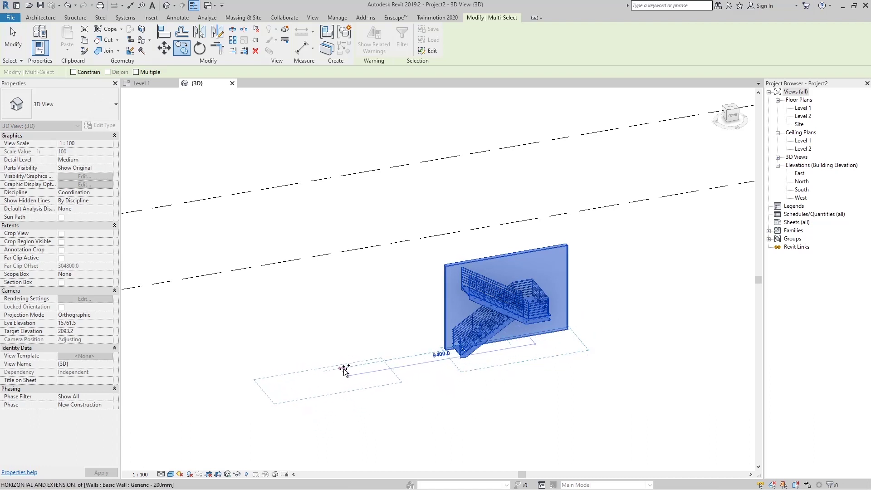
click(346, 371)
click(390, 399)
scroll(331, 404, up, 4)
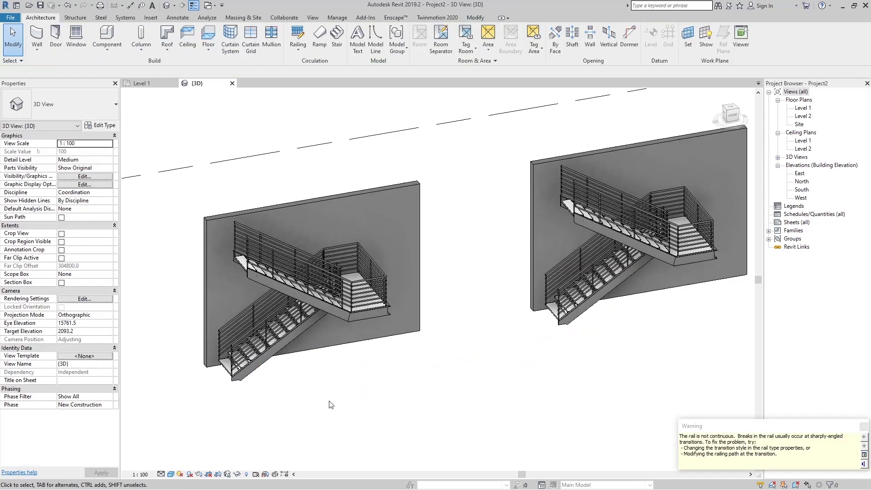
middle_drag(366, 389, 470, 366)
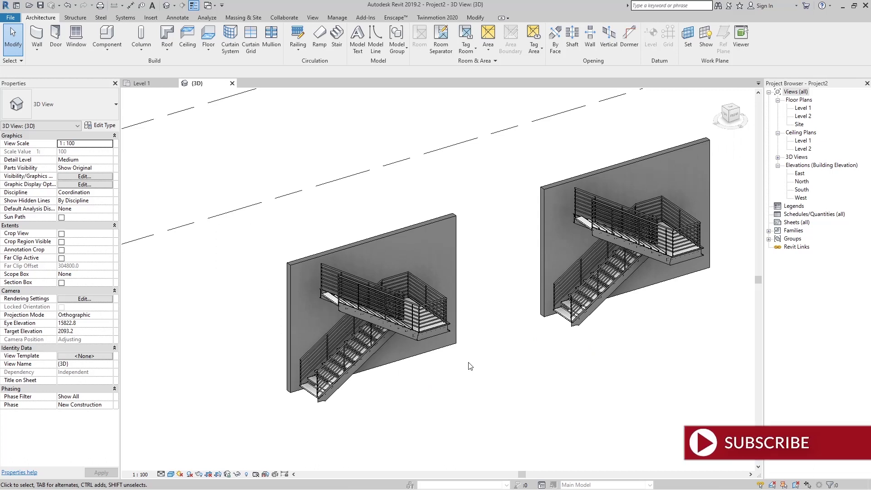
Step: Change the copied stair's type to Cast-In-Place Stair, Monolithic Stair, and look at it closely
click(393, 330)
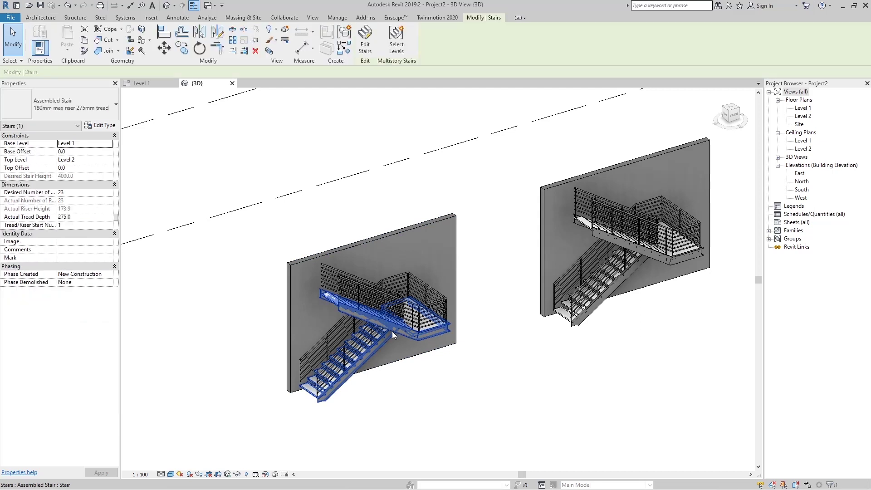
click(103, 105)
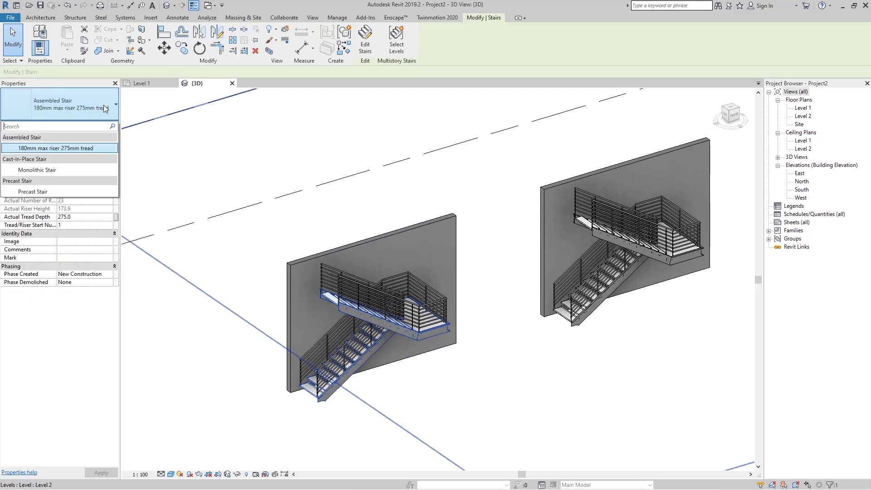
click(40, 171)
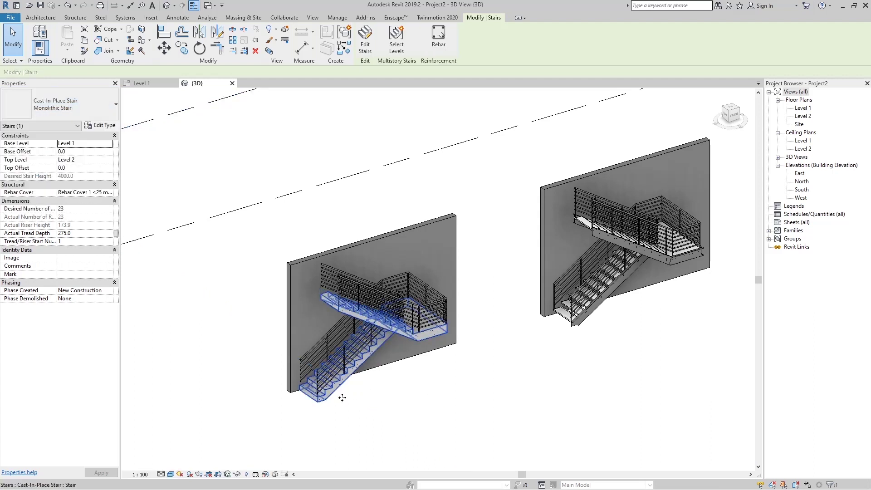
scroll(343, 400, up, 3)
shift+middle_drag(370, 384, 187, 203)
Step: Open the monolithic stair for editing and set the lower run type's structural depth to 200 mm
click(366, 53)
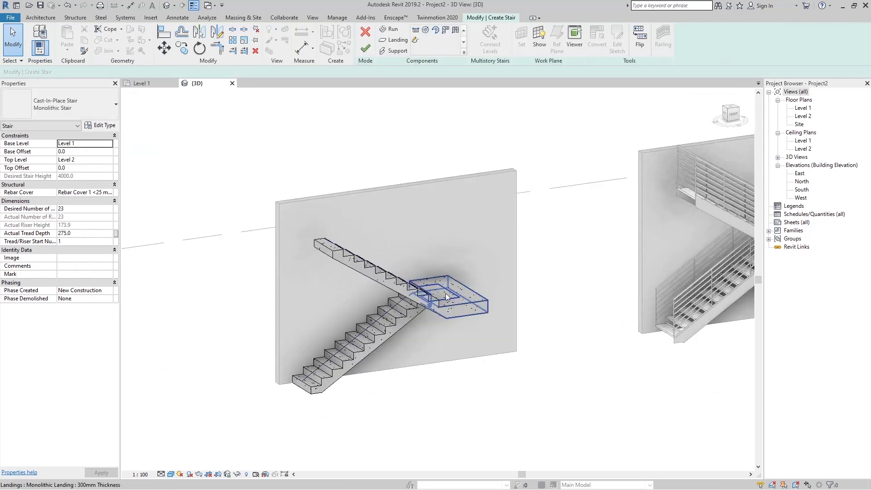
shift+middle_drag(457, 374, 374, 364)
scroll(374, 365, up, 2)
click(343, 347)
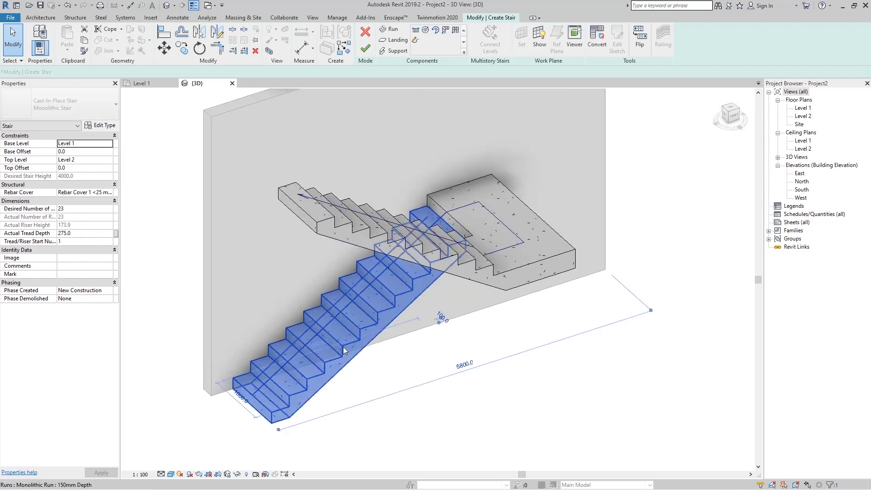
click(108, 128)
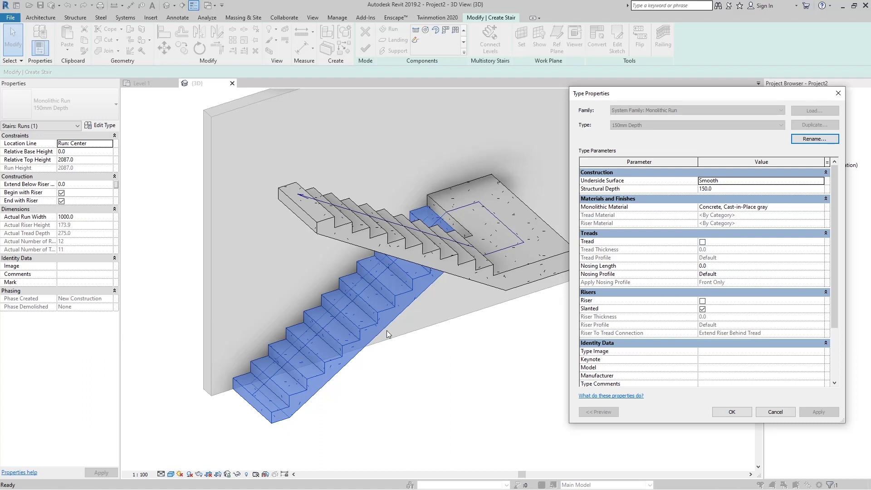
click(722, 189)
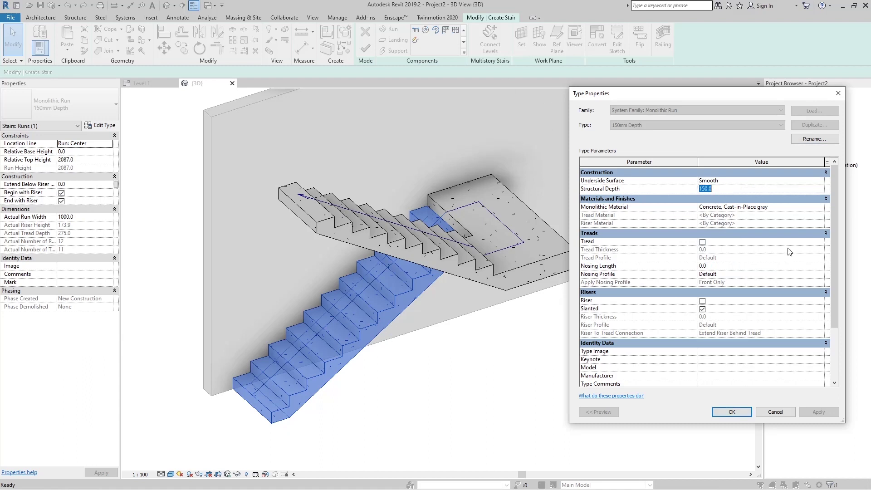
text(200)
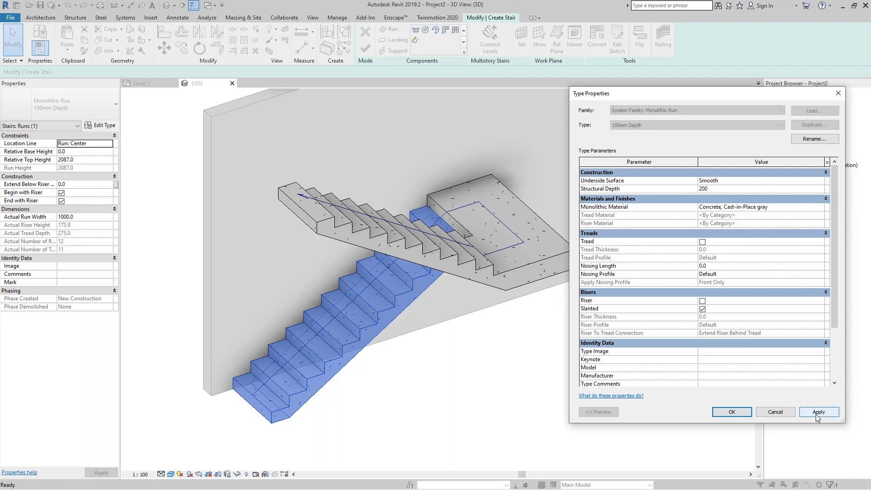
click(818, 412)
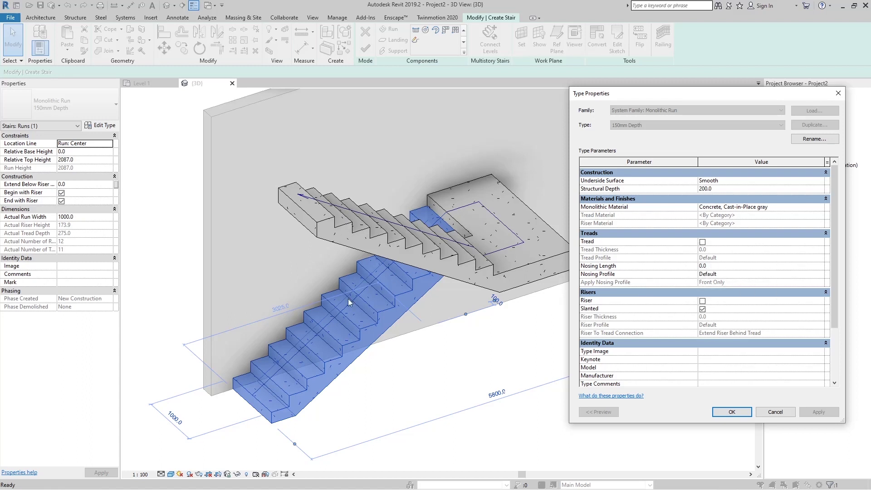
Step: Enable treads and risers in the monolithic run's type and inspect the steps up close
click(703, 242)
click(703, 301)
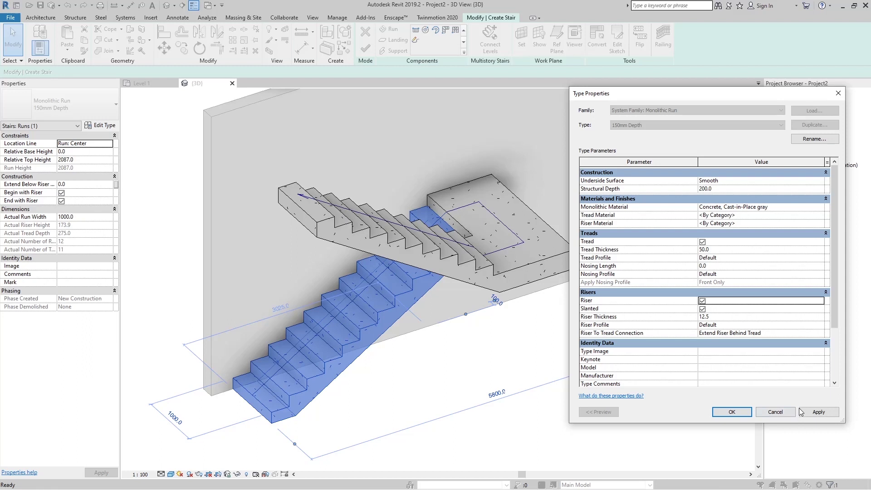
click(808, 412)
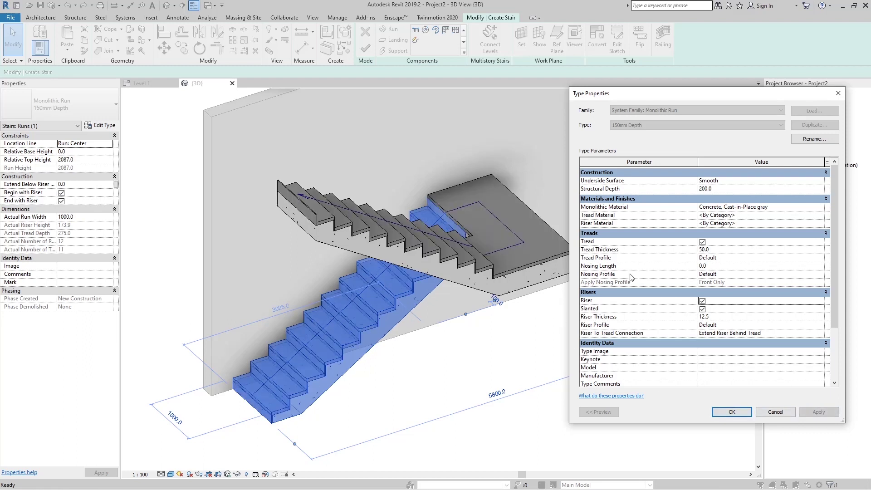
click(731, 411)
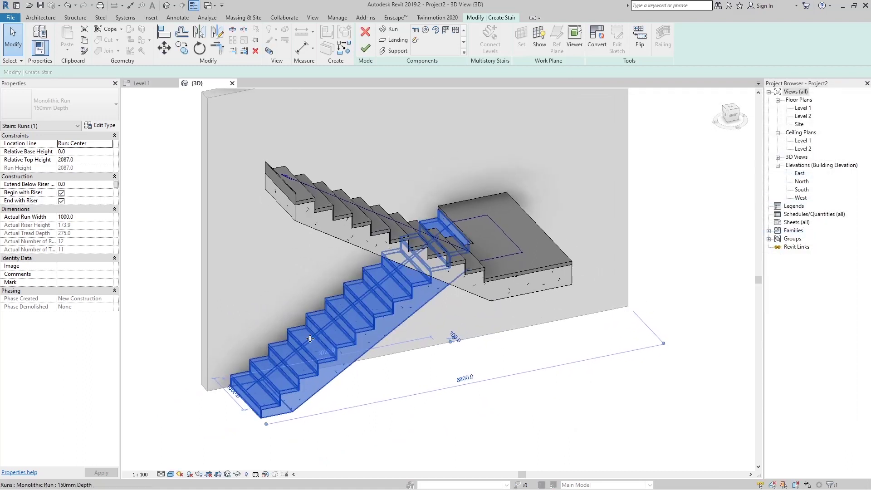
scroll(363, 345, up, 5)
scroll(417, 342, down, 5)
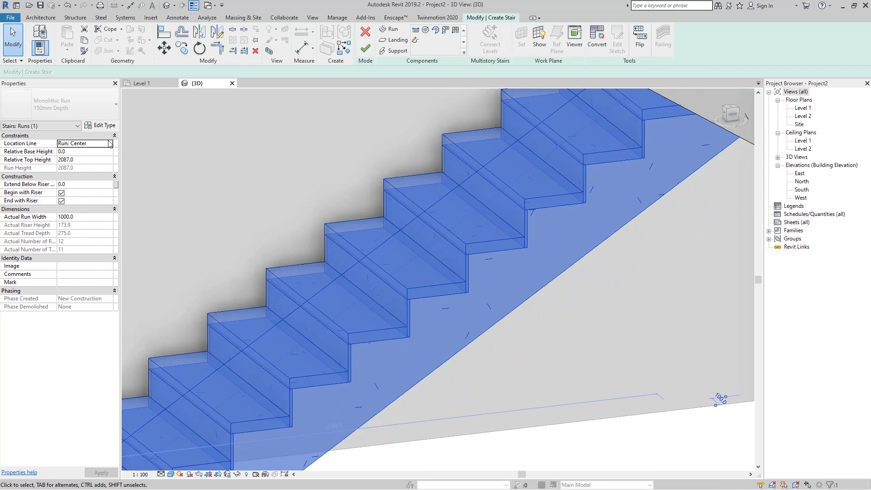
Step: Set both the tread thickness and the nosing length of the monolithic run's type to 30 mm
click(100, 125)
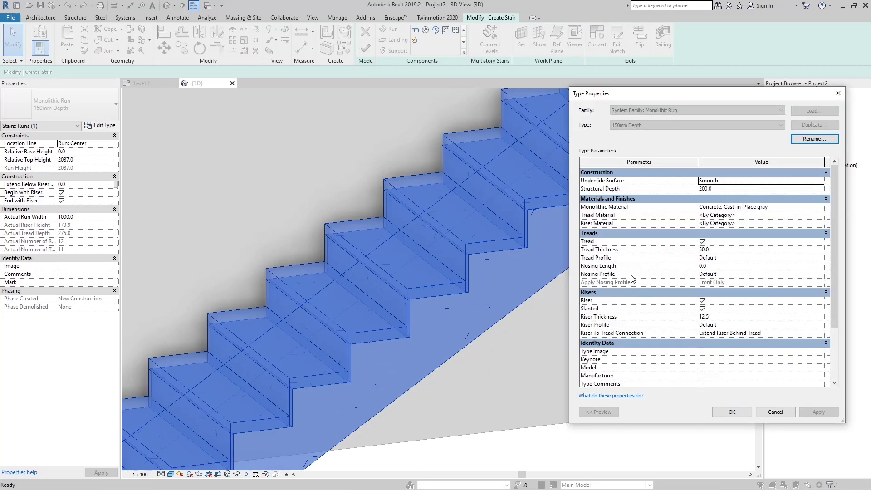
click(719, 251)
text(30)
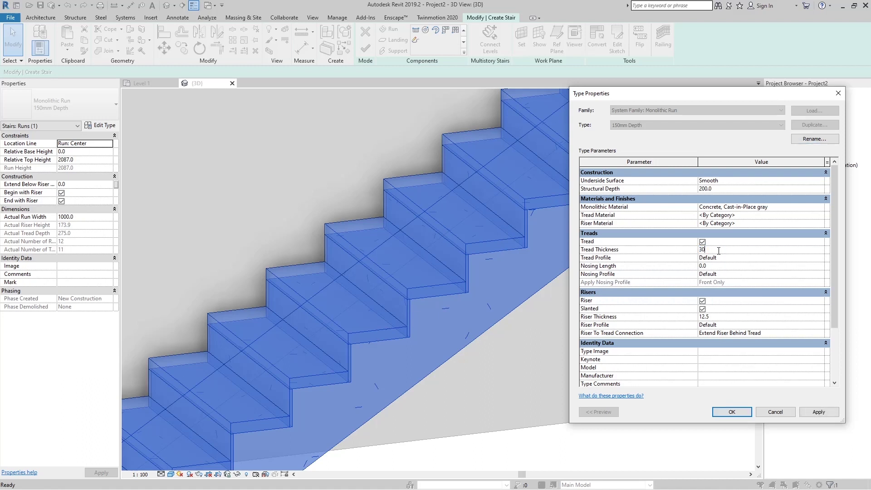
click(823, 412)
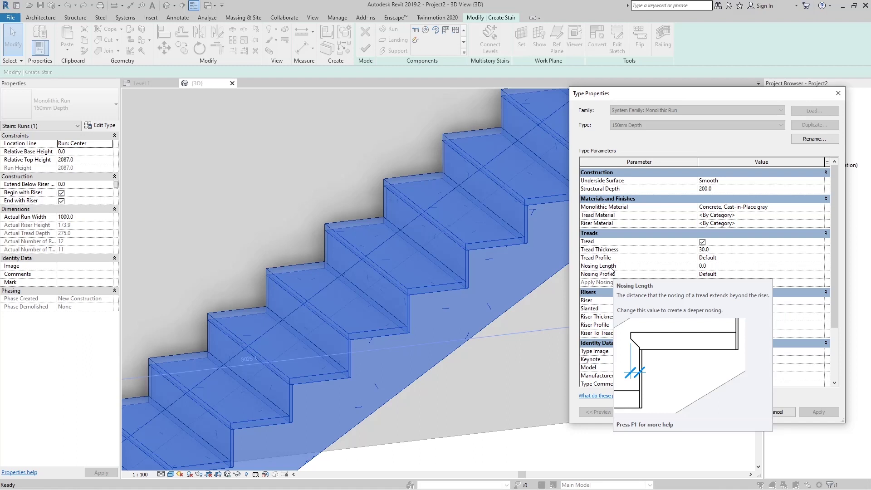
click(724, 267)
text(30)
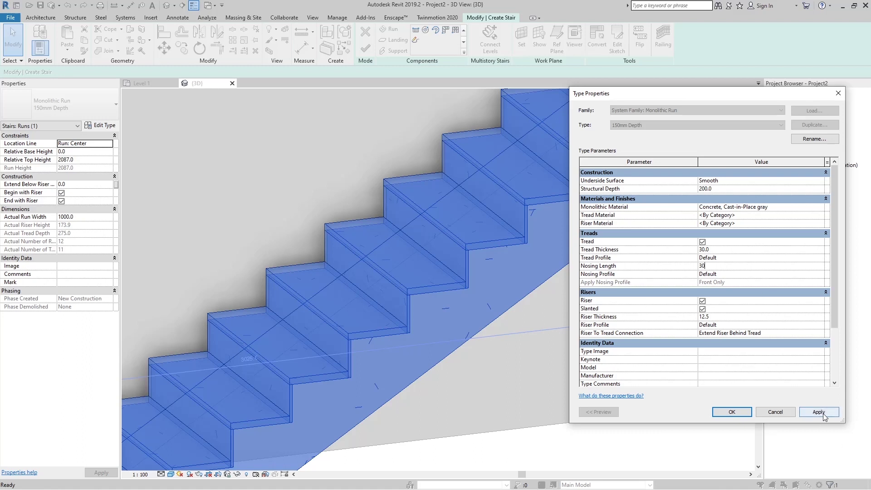
click(819, 412)
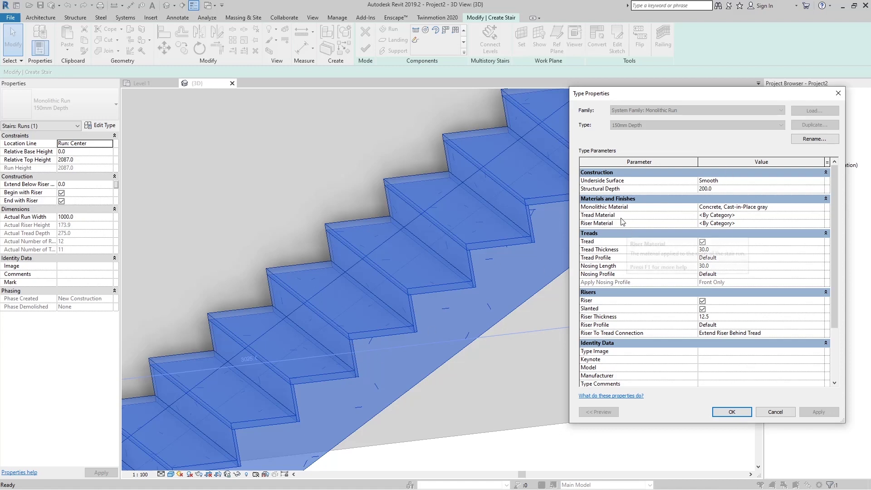
Step: Turn off slanted risers in the monolithic run's type and go to its nosing profile setting
click(702, 309)
click(832, 415)
click(833, 415)
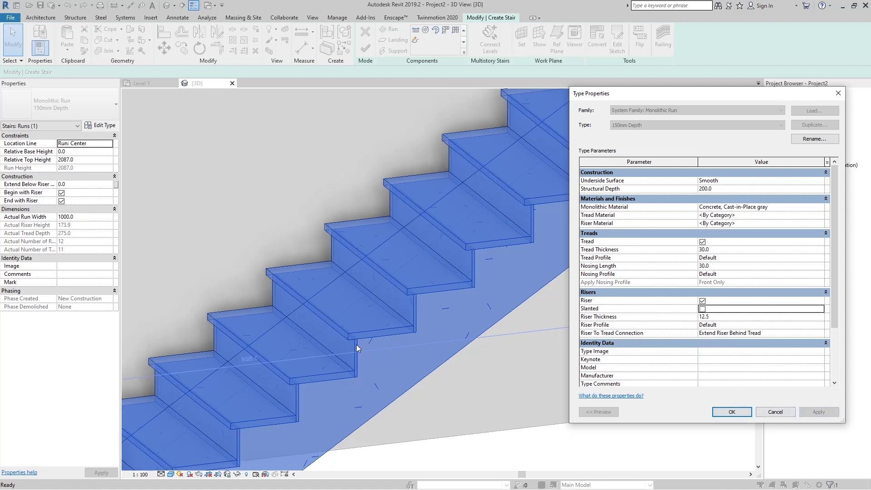
key(Up)
key(Up)
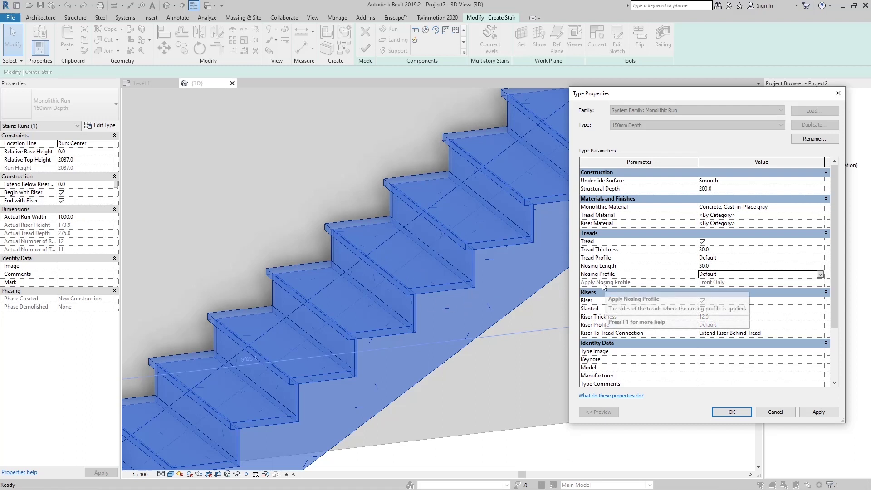
Step: Set the monolithic run type's nosing profile to M_Stair Nosing - Radius : 20mm and inspect the steps up close
click(817, 275)
click(819, 274)
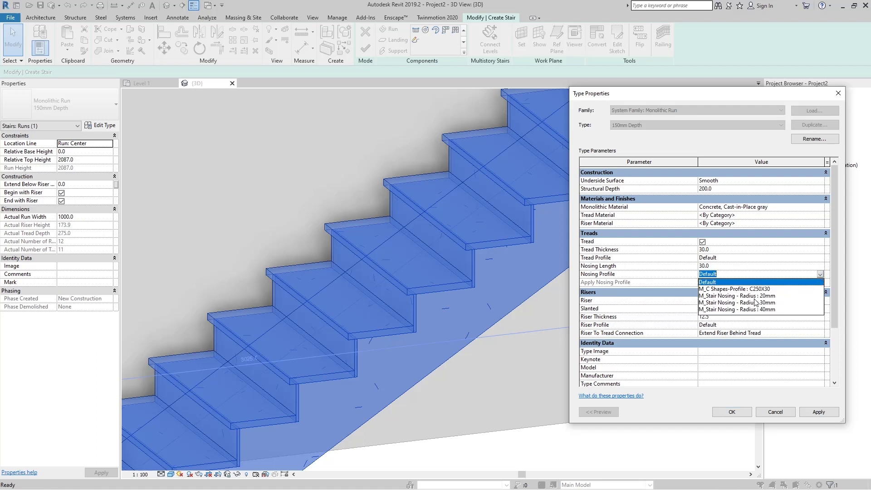
click(754, 298)
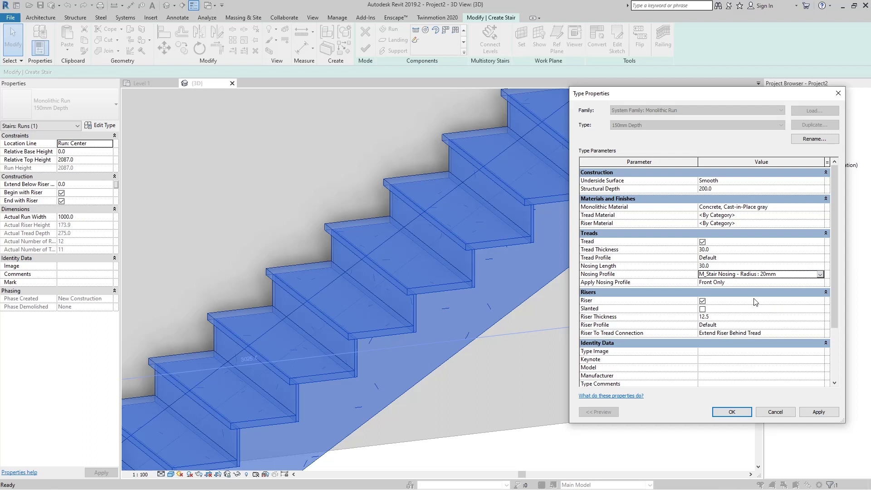
click(812, 412)
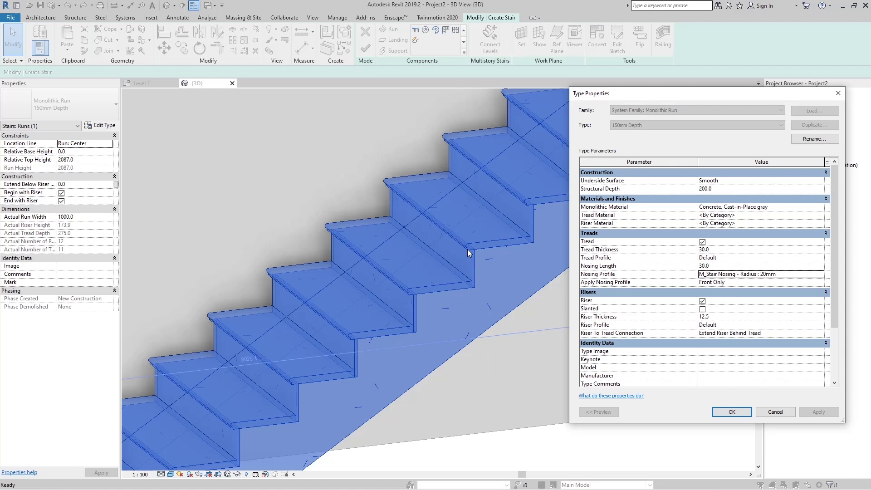
click(723, 412)
shift+middle_drag(481, 320, 512, 389)
click(512, 389)
scroll(499, 385, up, 4)
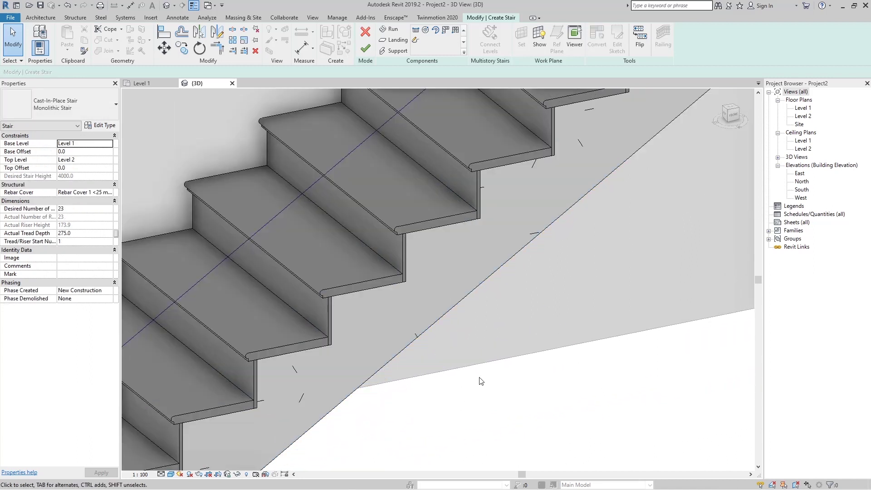
Step: Set the riser to tread connection of the lower monolithic run's type to Extend Tread Under Riser
click(388, 278)
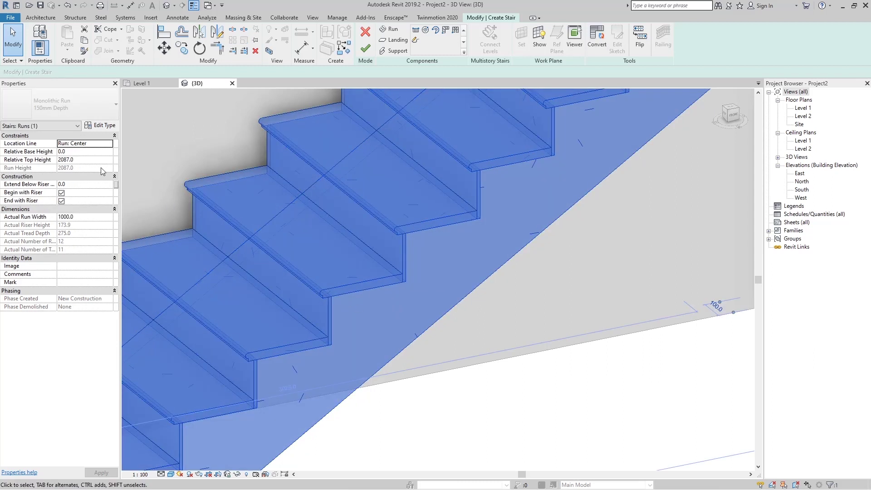
click(99, 127)
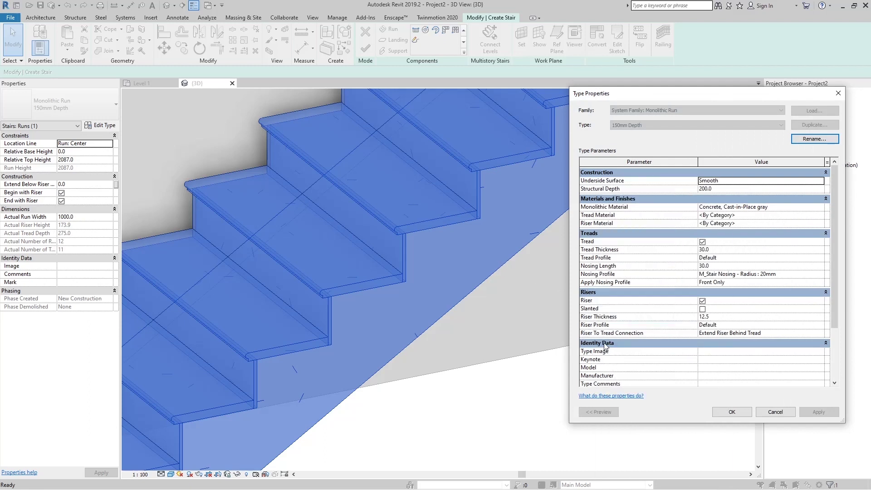
click(772, 333)
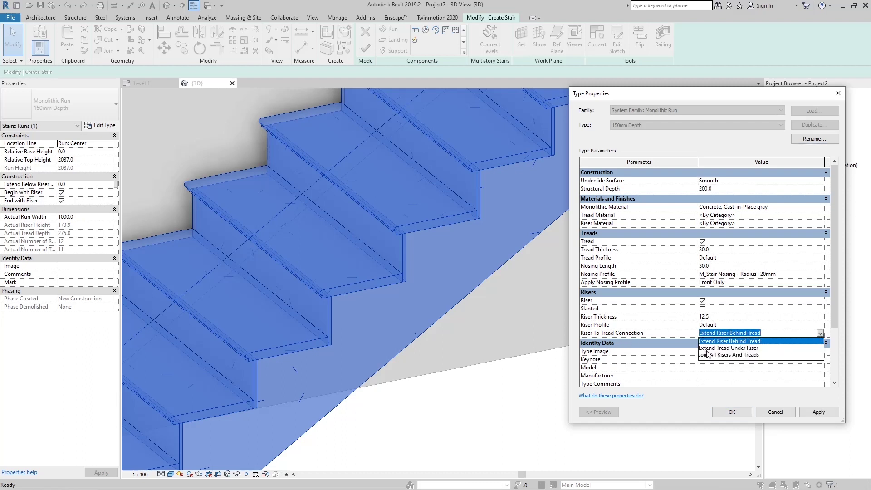
click(718, 349)
click(834, 413)
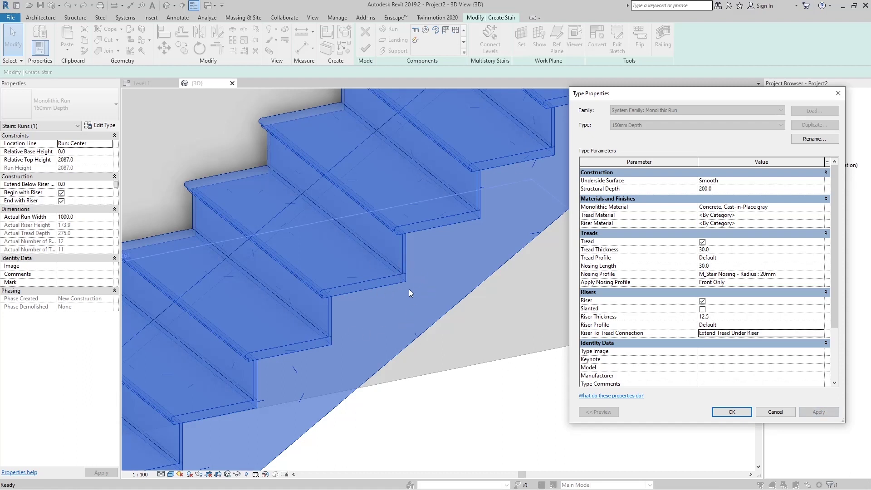
Step: Set the riser thickness of the monolithic run's type to 20 mm
click(722, 317)
text(20)
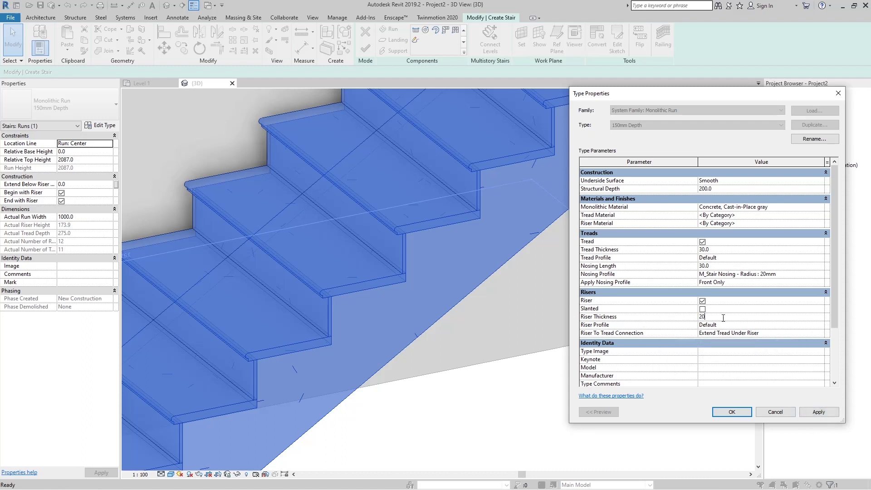
click(831, 413)
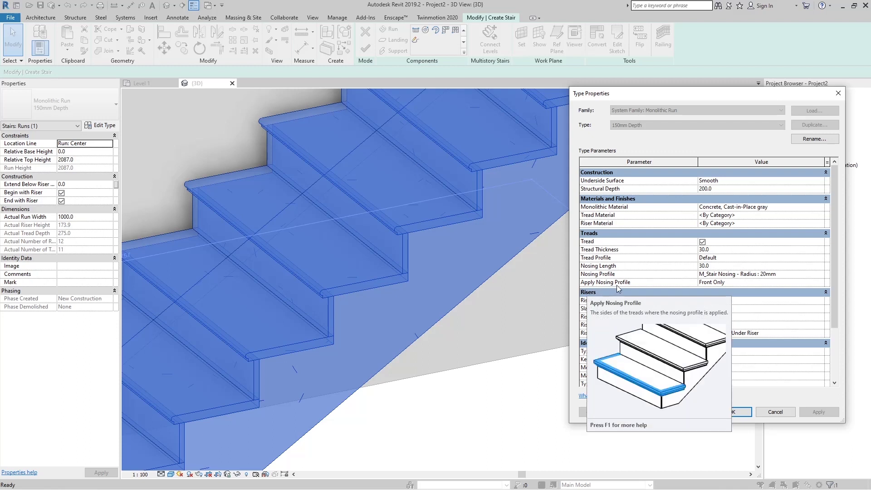
Step: Apply the nosing profile to Front and Right in the monolithic run's type and close its type properties
click(785, 284)
click(821, 282)
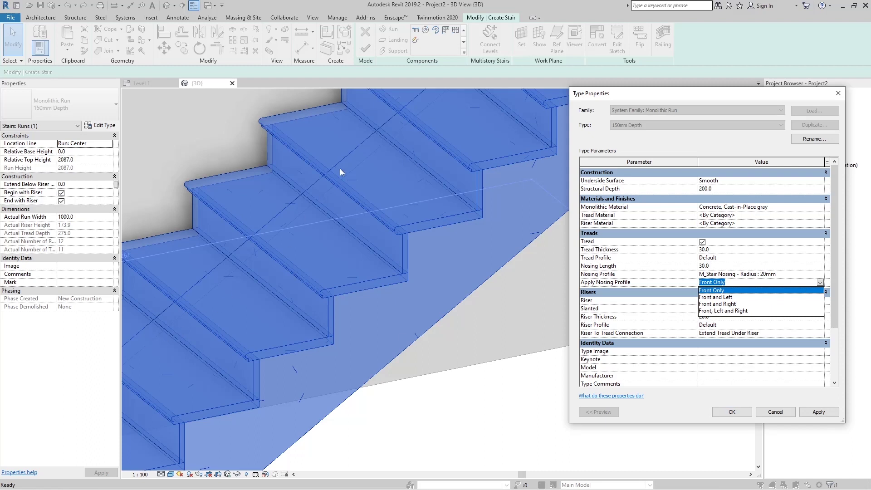
click(727, 304)
click(819, 412)
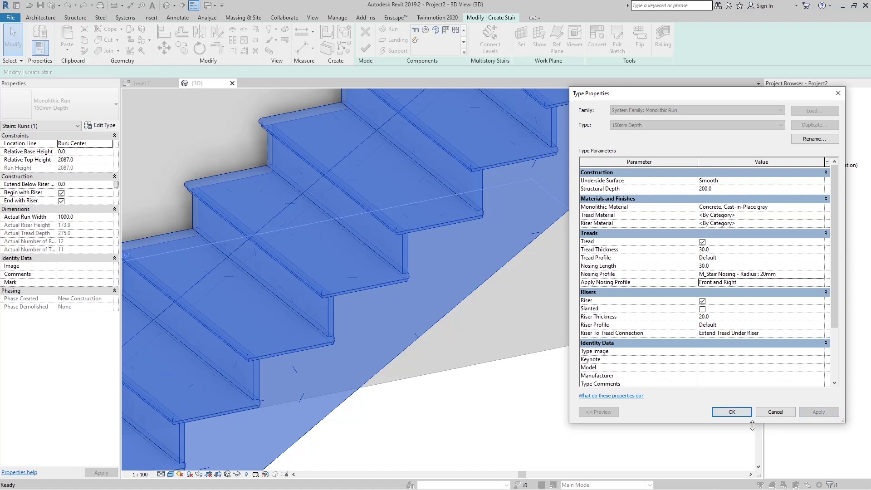
click(732, 412)
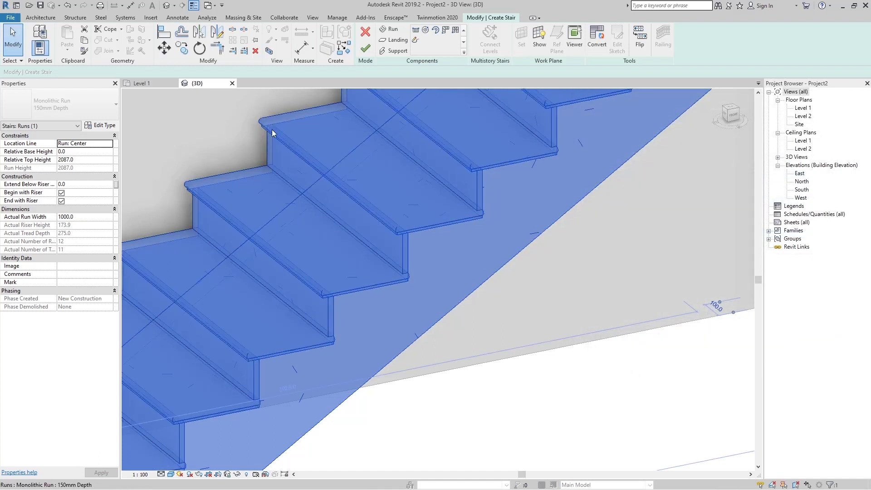
scroll(470, 246, down, 1)
scroll(470, 246, down, 2)
click(522, 343)
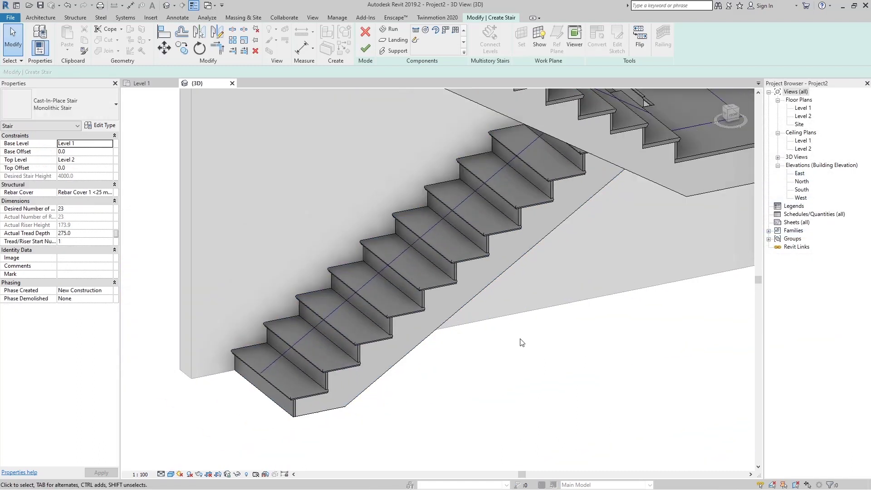
Step: Turn off Same as Run and enable the tread in the monolithic landing's type
shift+middle_drag(499, 318, 466, 290)
scroll(402, 286, down, 2)
shift+middle_drag(596, 236, 408, 181)
scroll(522, 243, up, 3)
click(502, 320)
click(101, 125)
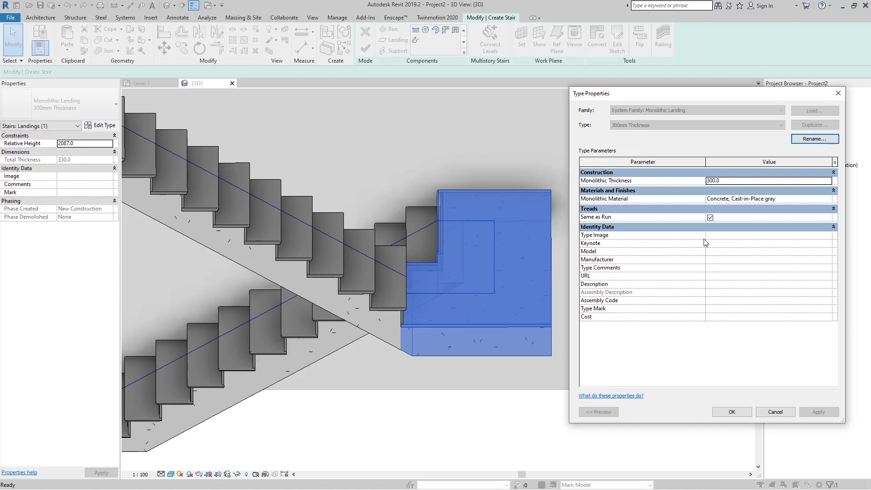
click(710, 218)
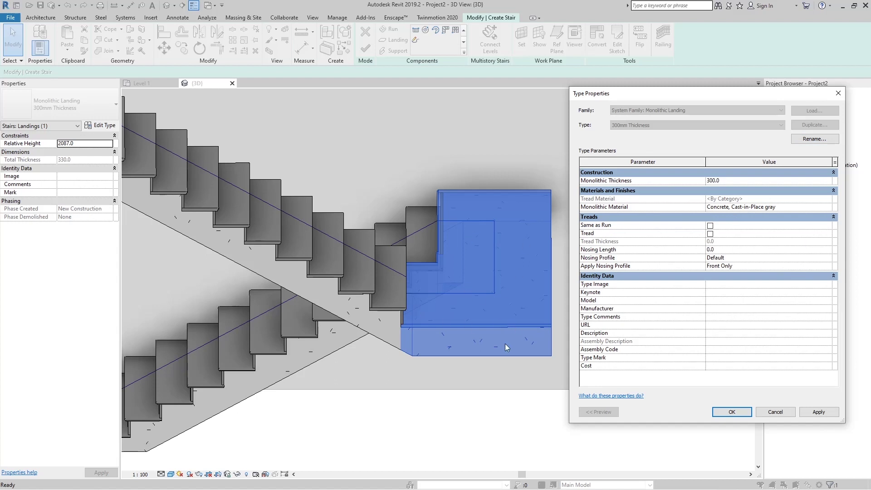
click(710, 234)
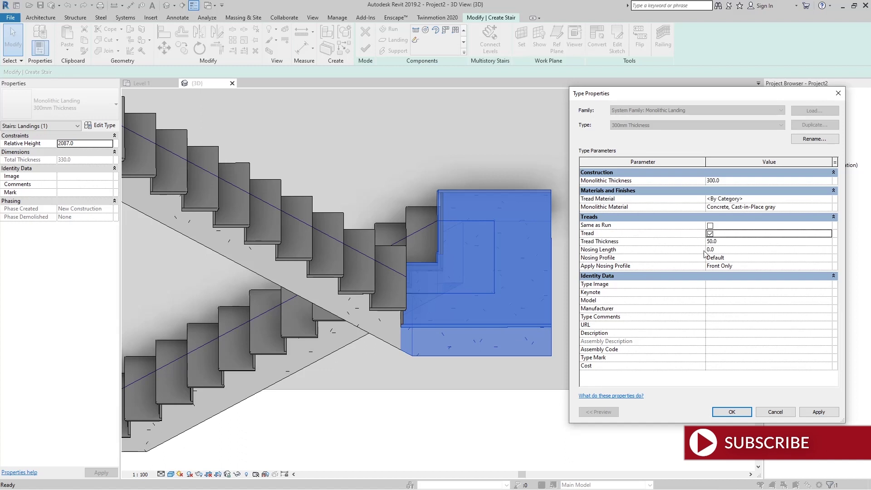
Step: Set both the tread thickness and the nosing length of the landing's type to 30 mm
click(729, 242)
text(30)
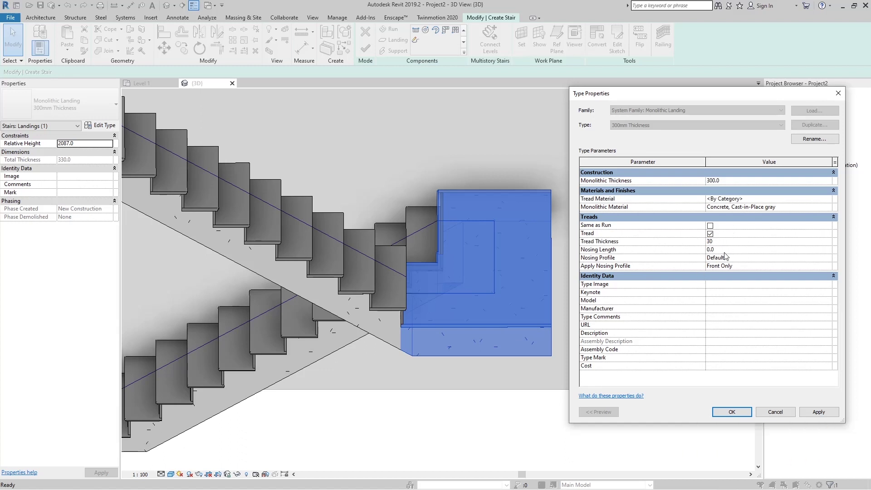
click(728, 251)
text(30)
Step: Apply the landing type's nosing profile to Front, Left and Right, and inspect the landing edges
click(655, 265)
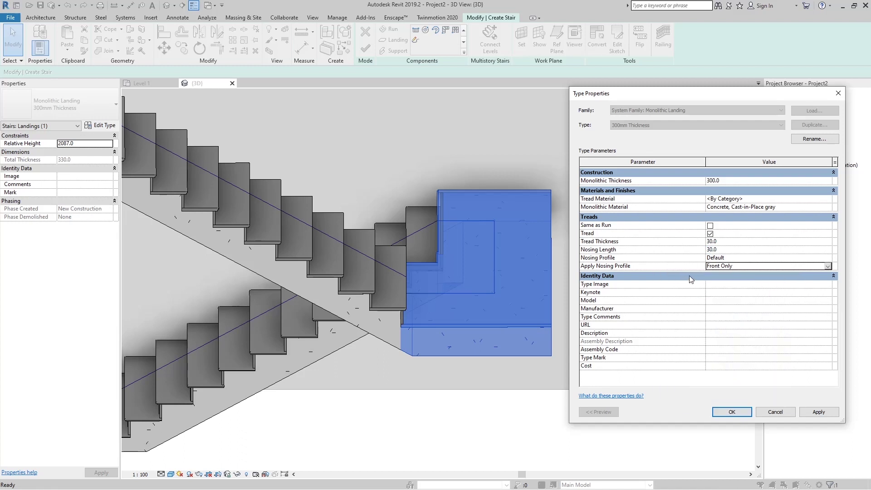
click(828, 266)
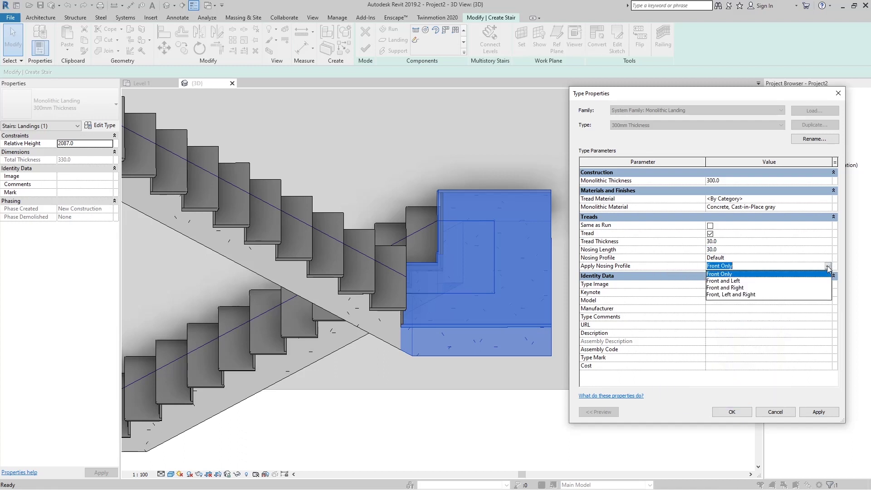
click(730, 297)
click(812, 418)
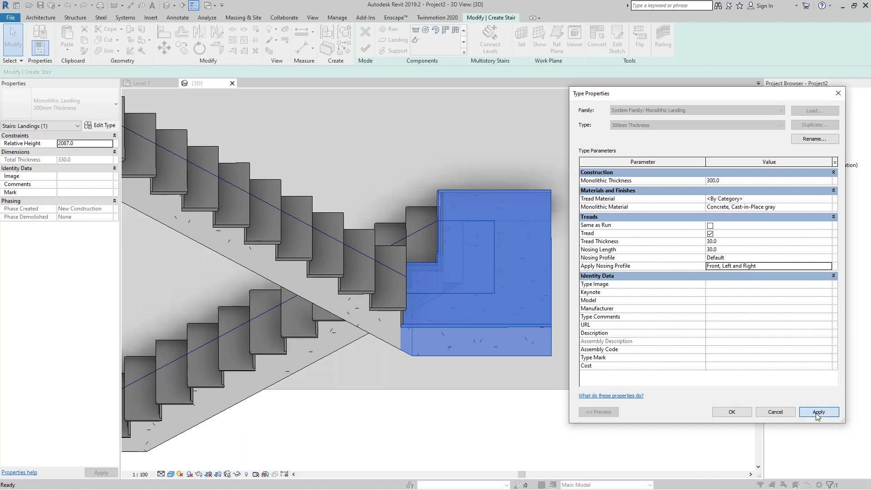
click(732, 412)
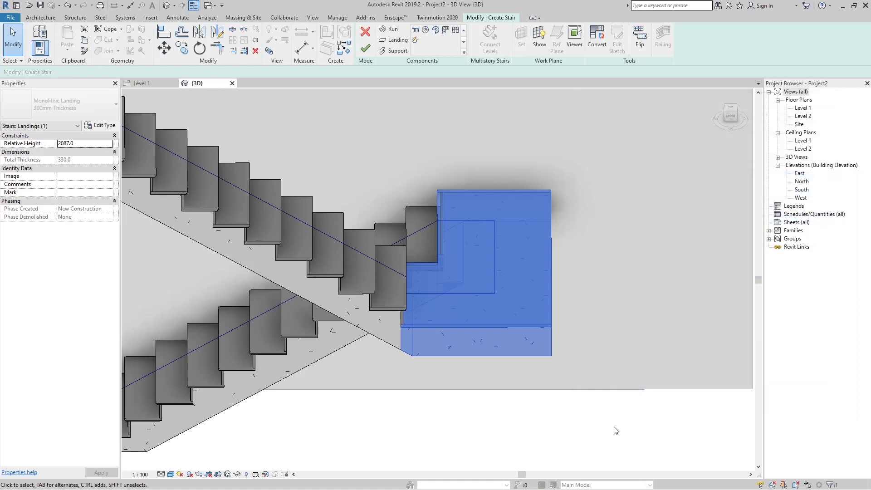
click(591, 428)
shift+middle_drag(556, 388, 486, 378)
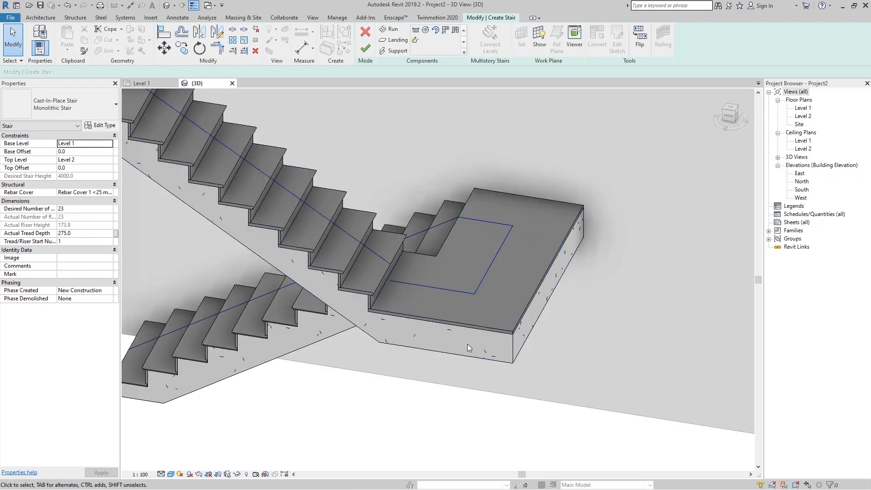
Step: Set the landing type's nosing profile to M_Stair Nosing - Radius : 20mm
click(456, 322)
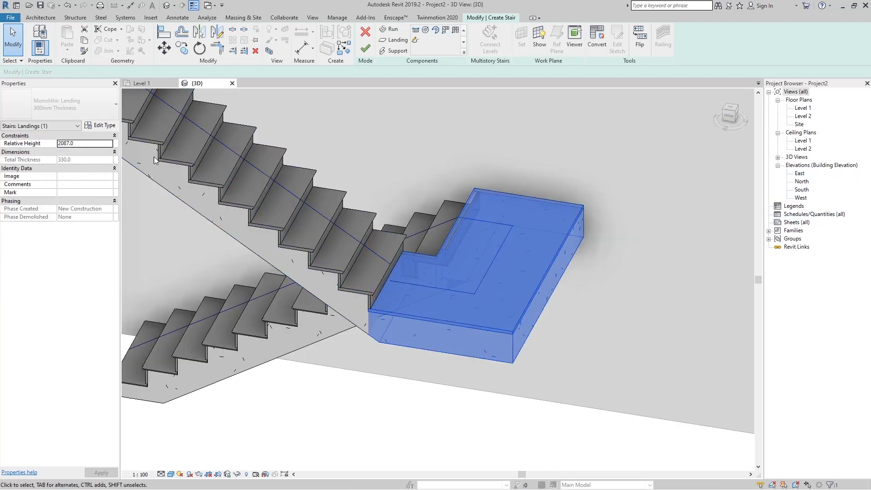
click(103, 128)
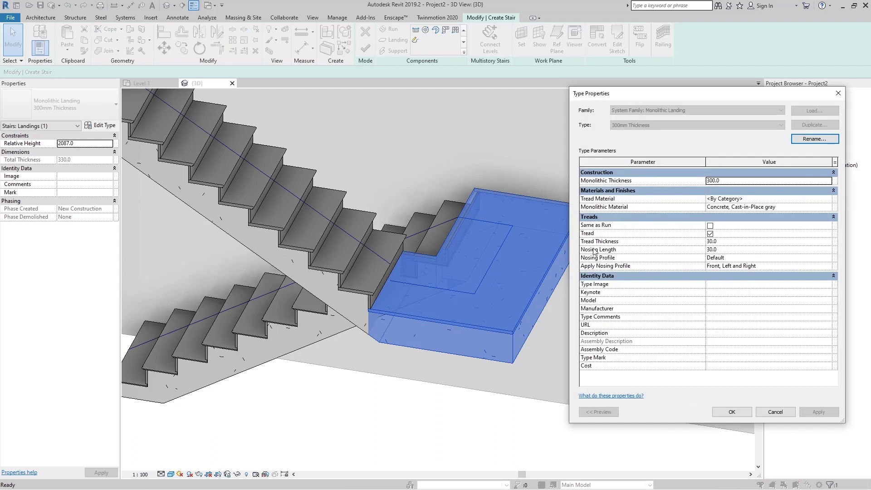
click(824, 257)
click(828, 258)
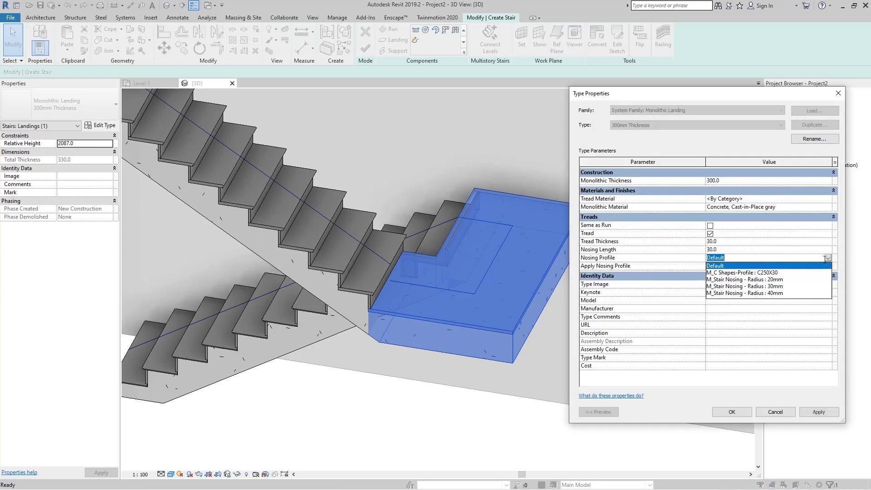
click(777, 281)
click(820, 412)
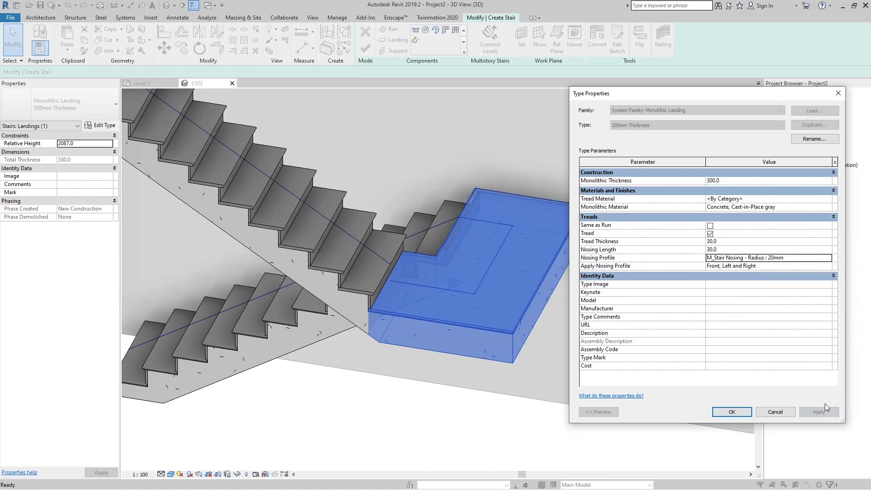
click(731, 412)
shift+middle_drag(560, 451, 631, 358)
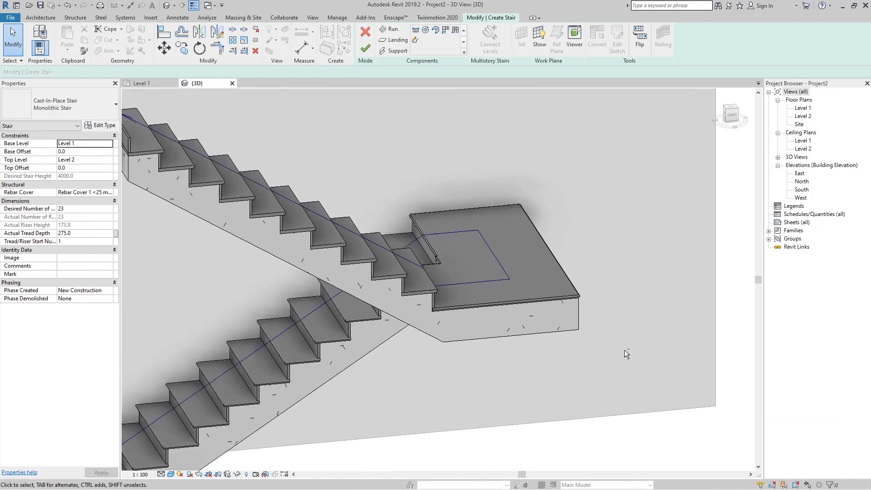
Step: Finish editing the monolithic stair and look over the whole stair with its railings
scroll(624, 339, down, 5)
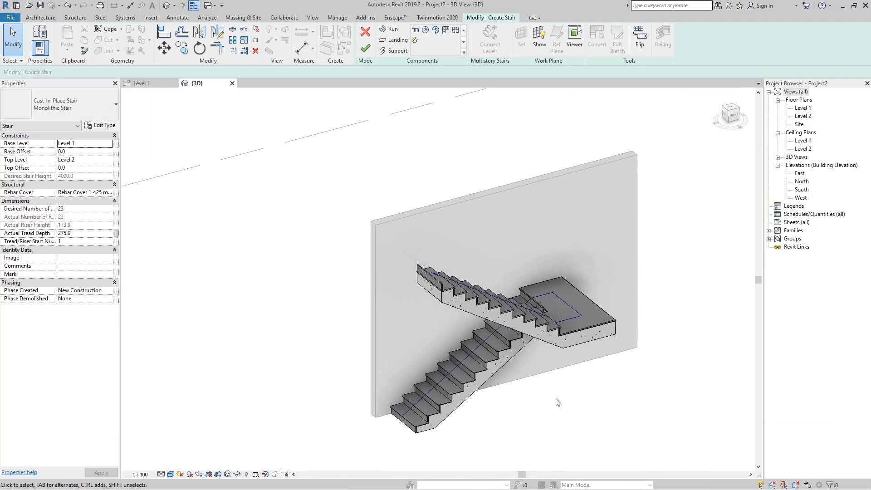
click(365, 48)
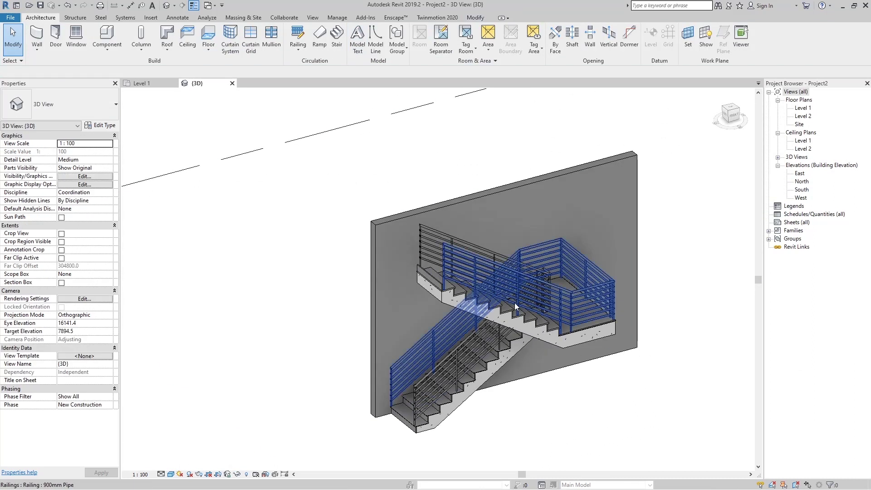
scroll(557, 408, up, 3)
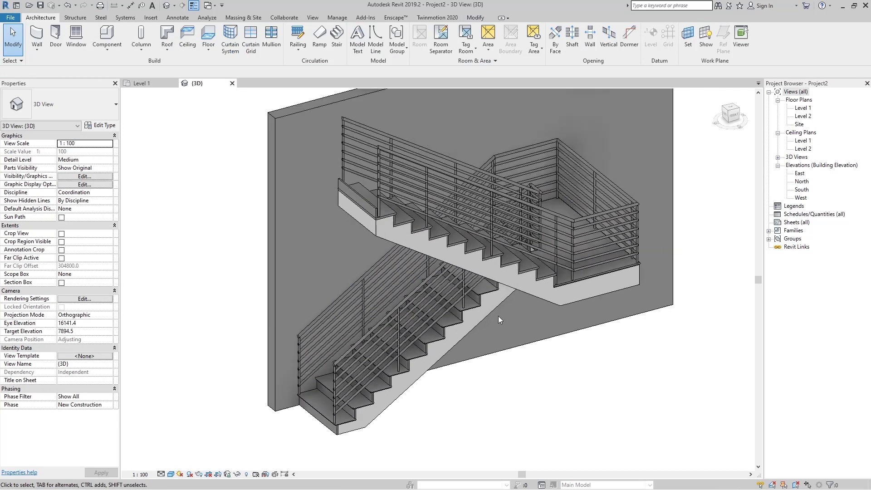
scroll(498, 319, down, 1)
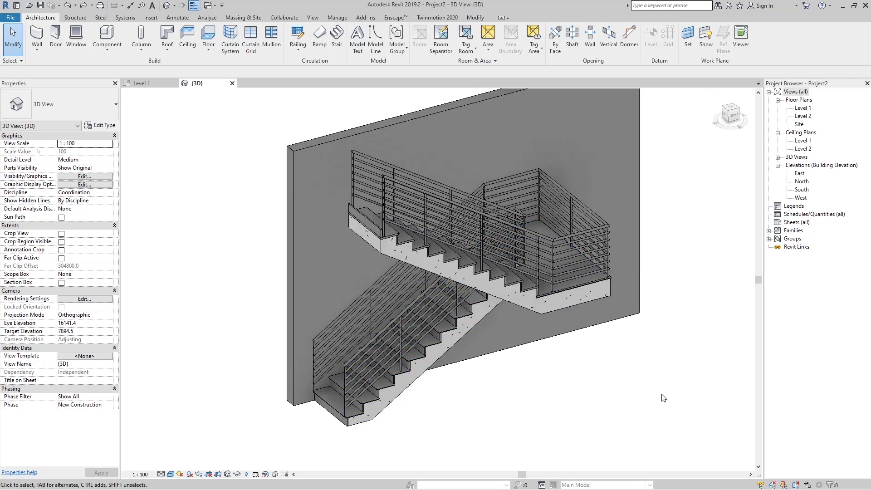
Step: Edit the monolithic stair and set its run type's tread material to Oak Flooring
click(515, 292)
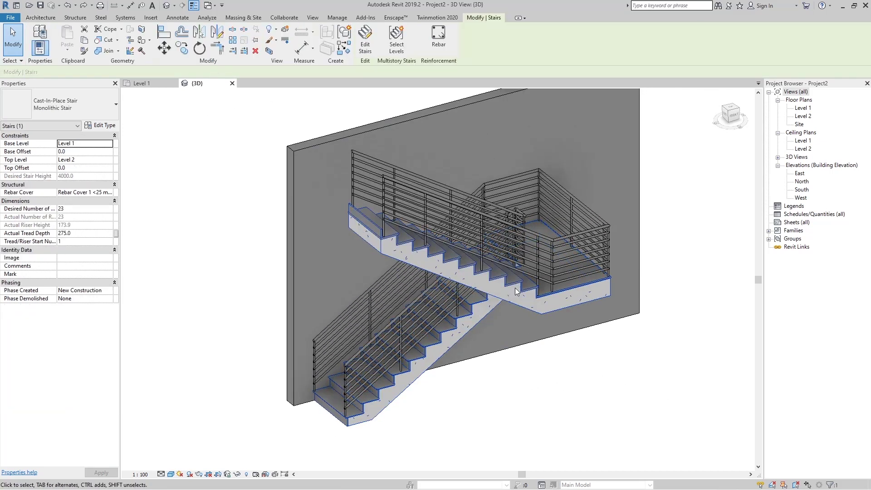
click(366, 41)
click(447, 254)
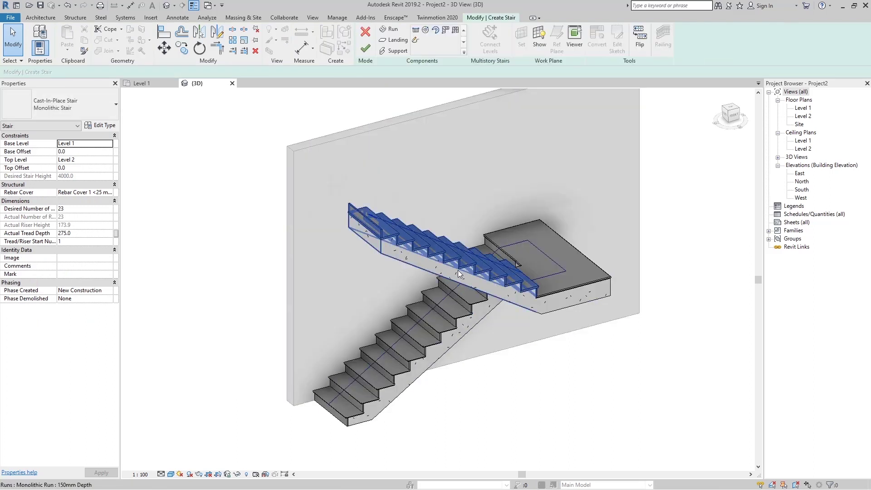
click(107, 125)
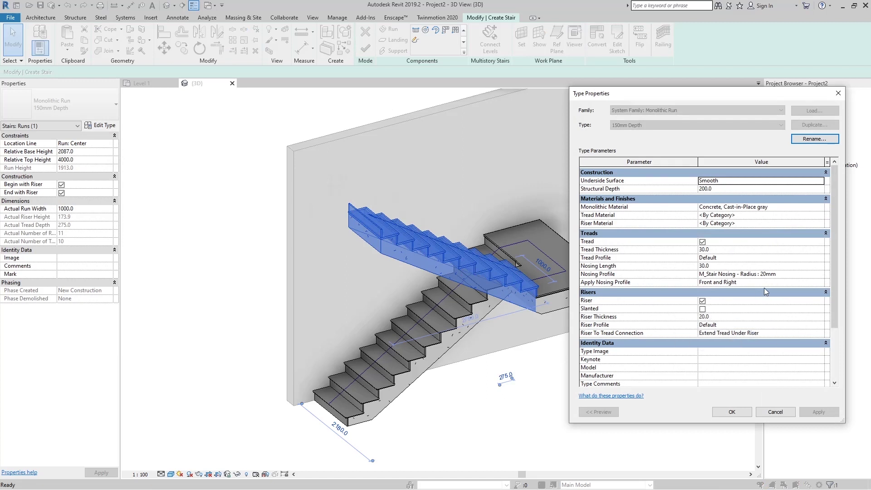
click(813, 216)
click(820, 215)
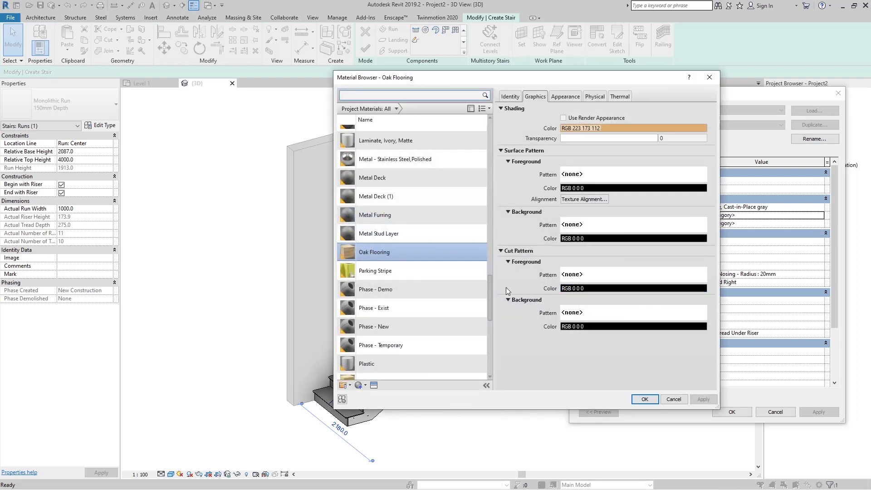
double_click(431, 254)
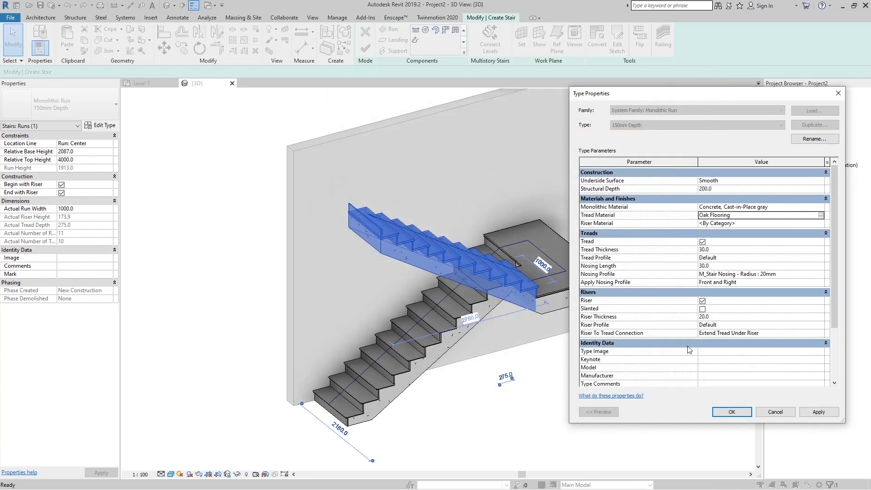
Step: Set the run type's riser material to Oak Flooring as well and apply the change to the runs
click(822, 225)
click(822, 223)
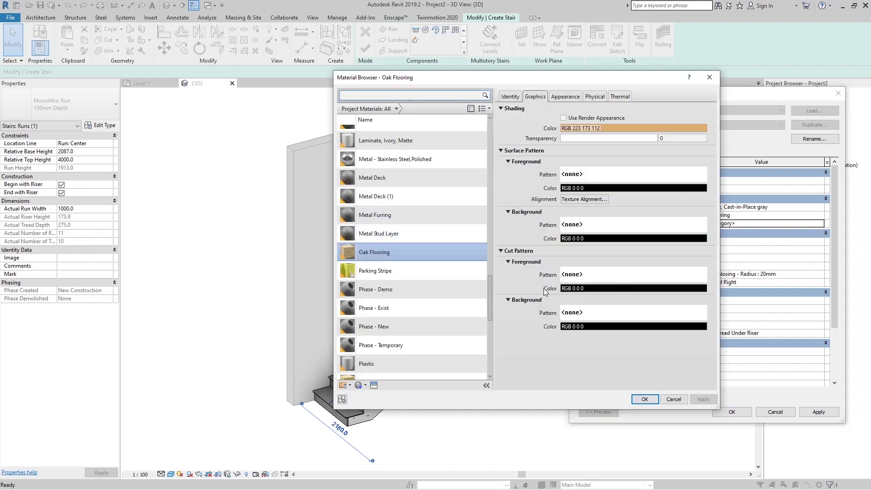
double_click(451, 254)
click(813, 414)
click(726, 413)
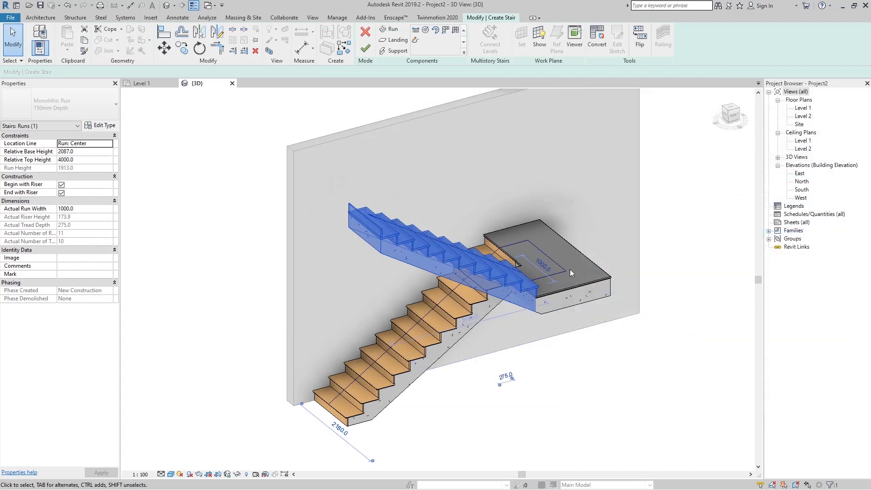
click(572, 273)
click(654, 372)
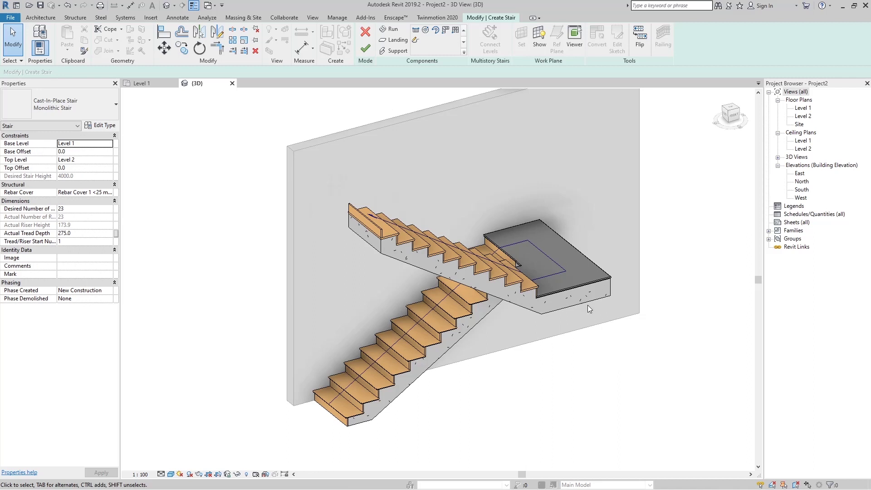
Step: Set the tread material of the landing's type to Oak Flooring and finish editing the stair
click(567, 272)
click(98, 127)
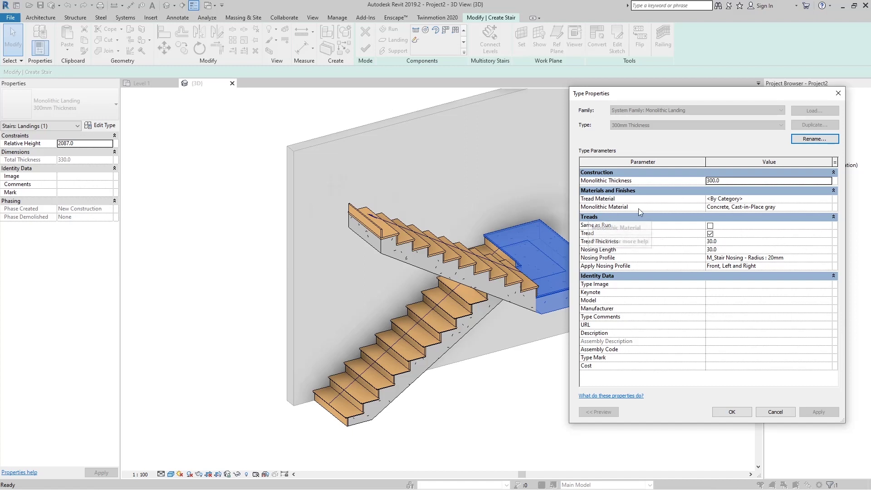
click(588, 199)
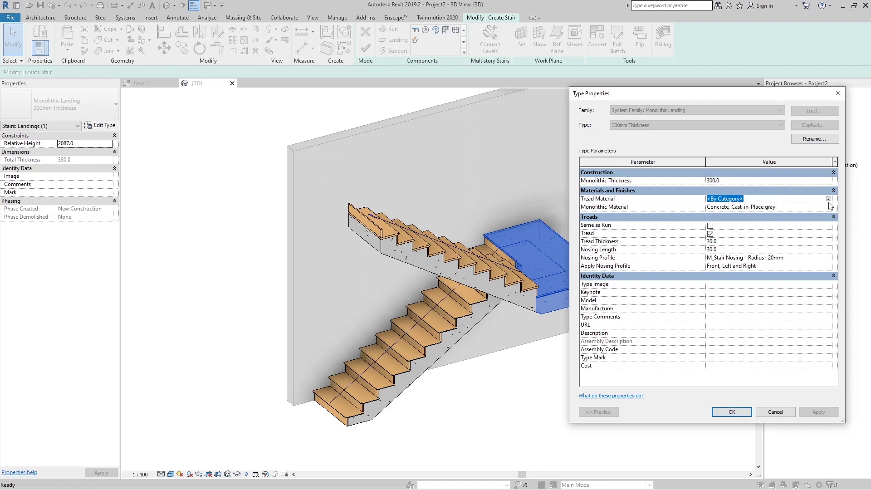
click(828, 199)
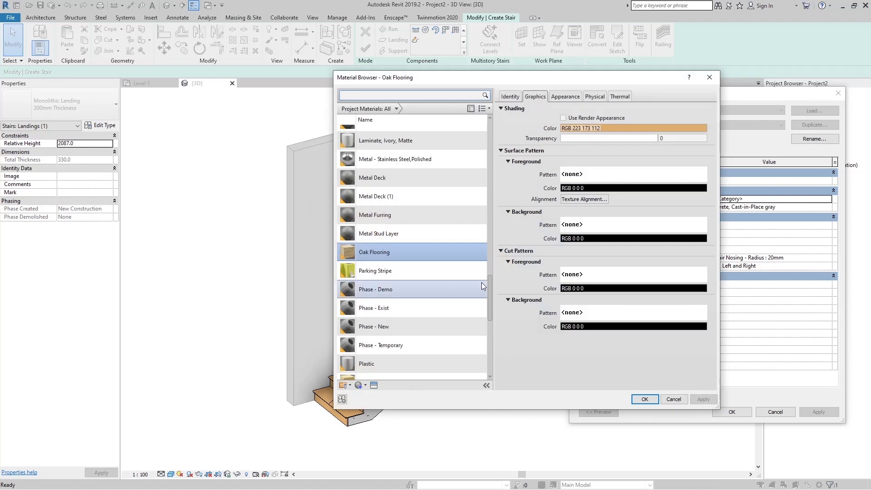
click(402, 252)
click(645, 399)
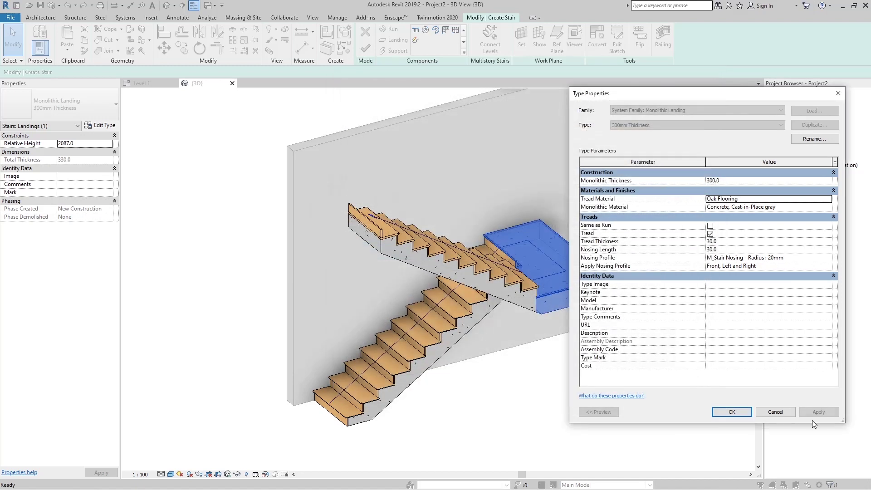
click(732, 412)
scroll(685, 424, down, 2)
click(619, 324)
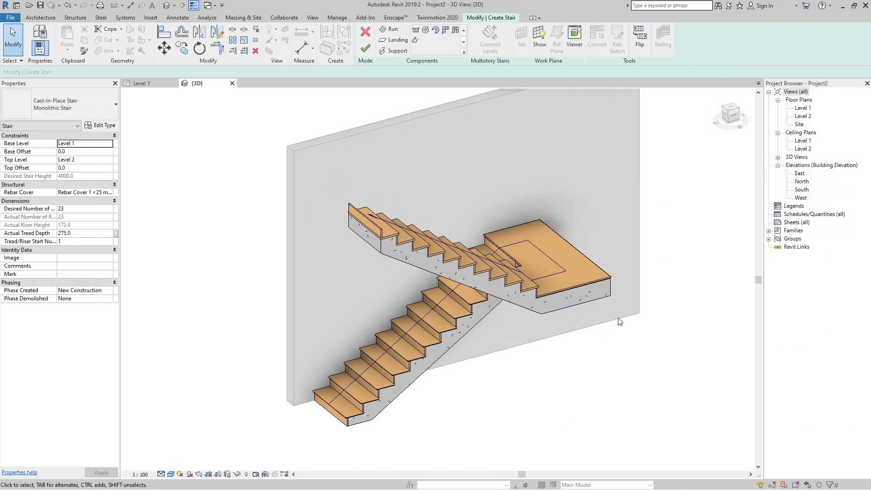
click(365, 48)
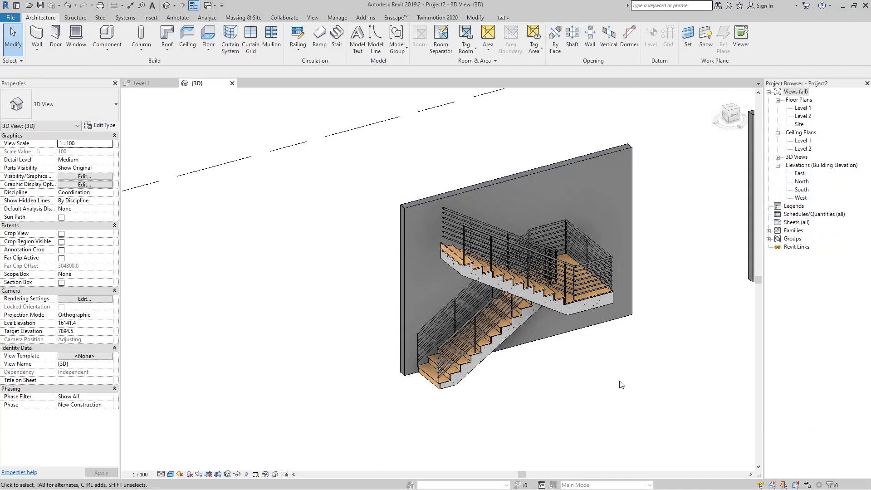
Step: Copy the monolithic stair with its railings and wall about 7800 mm along the wall direction, away from the assembled stair
scroll(537, 331, down, 3)
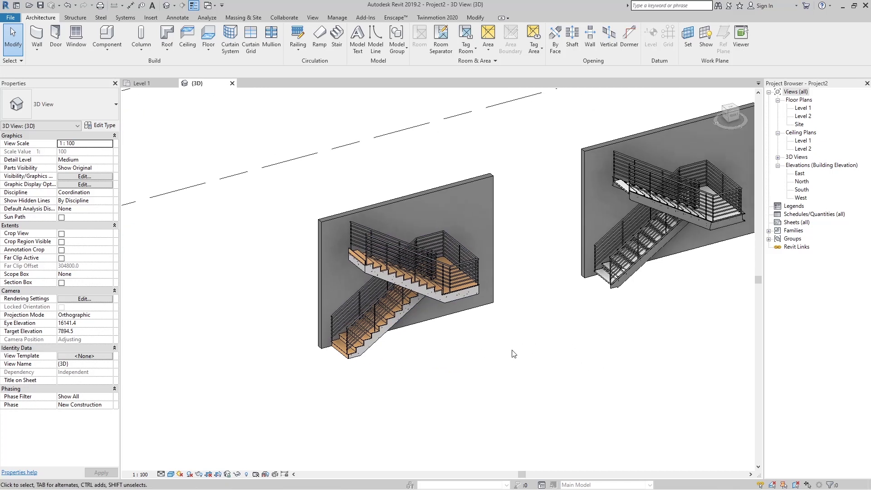
middle_drag(489, 355, 520, 348)
drag(549, 160, 352, 366)
key(c)
key(o)
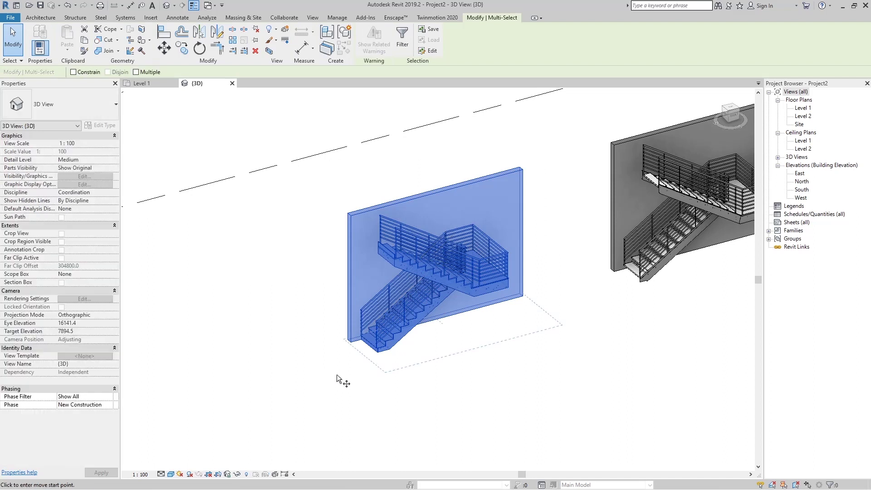
click(350, 348)
scroll(346, 347, down, 2)
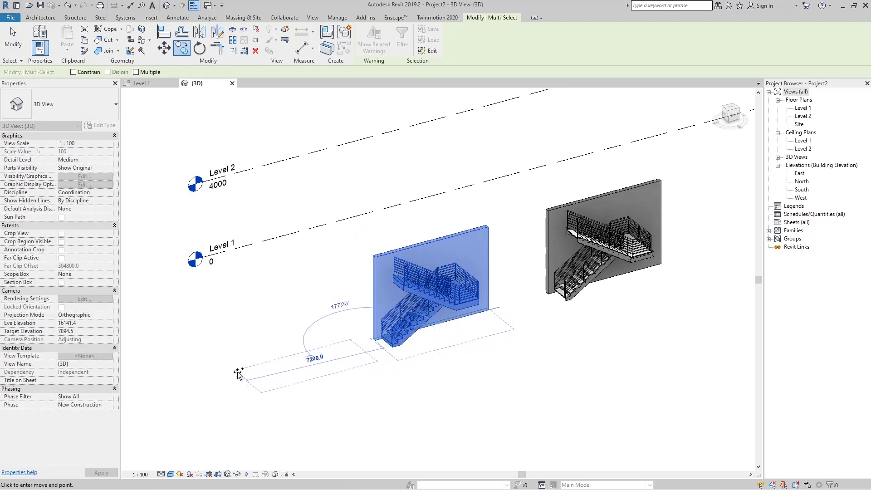
click(233, 378)
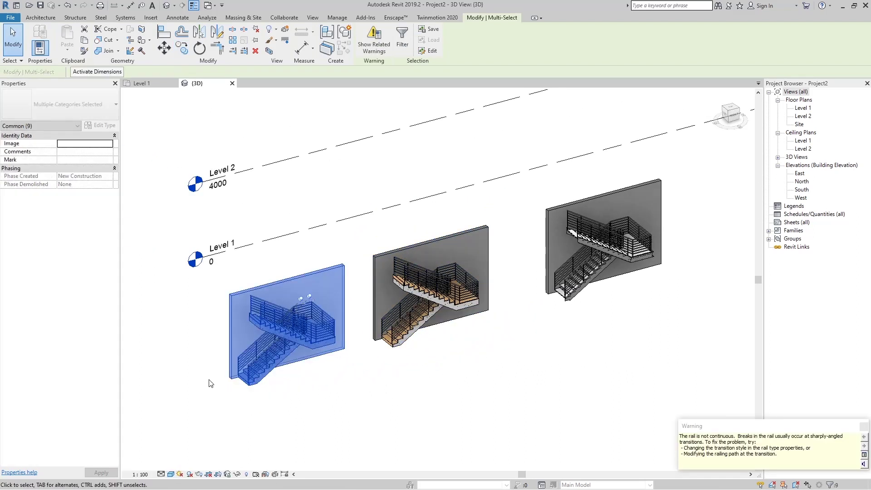
scroll(205, 380, up, 3)
click(352, 411)
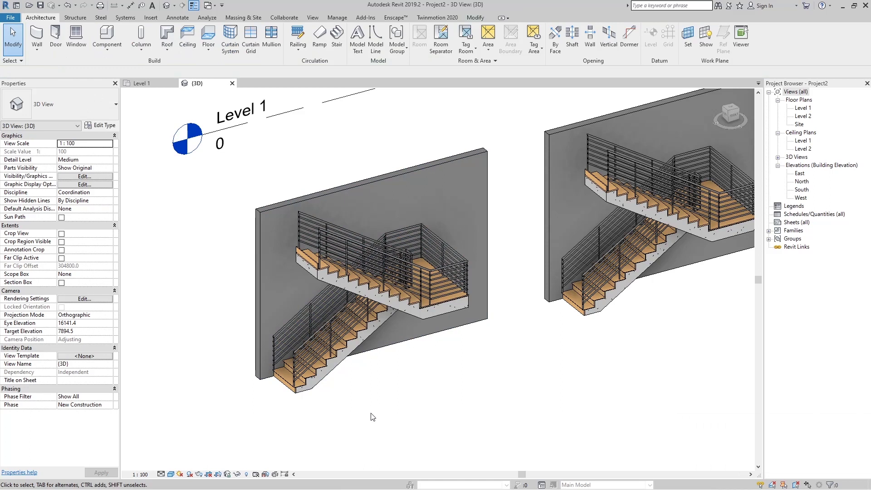
Step: Change the copied stair's type to Precast Stair and open the stair for editing
click(364, 295)
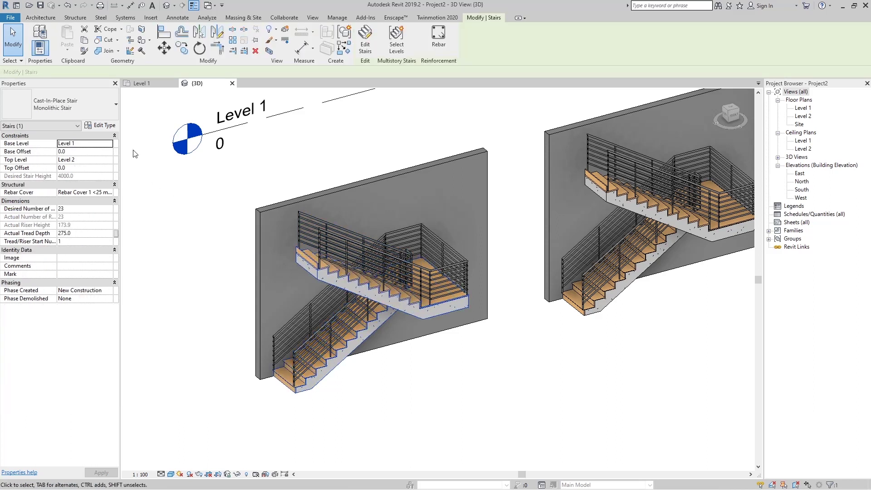
click(113, 112)
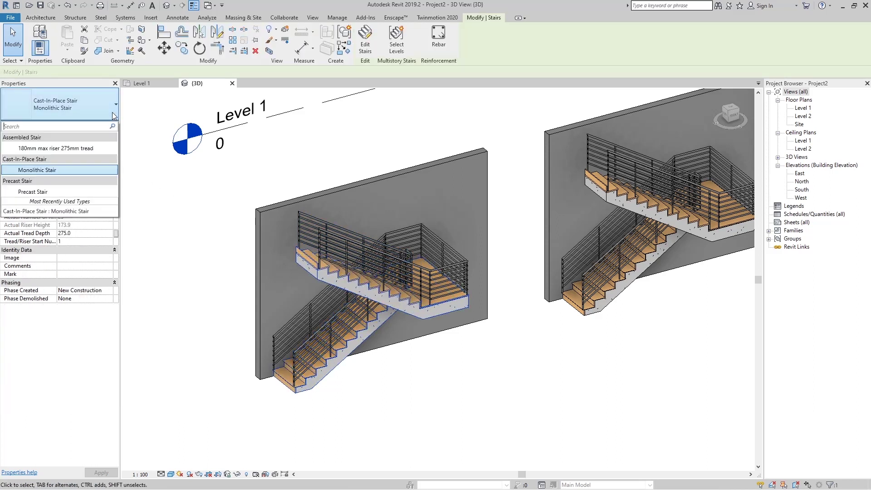
click(42, 193)
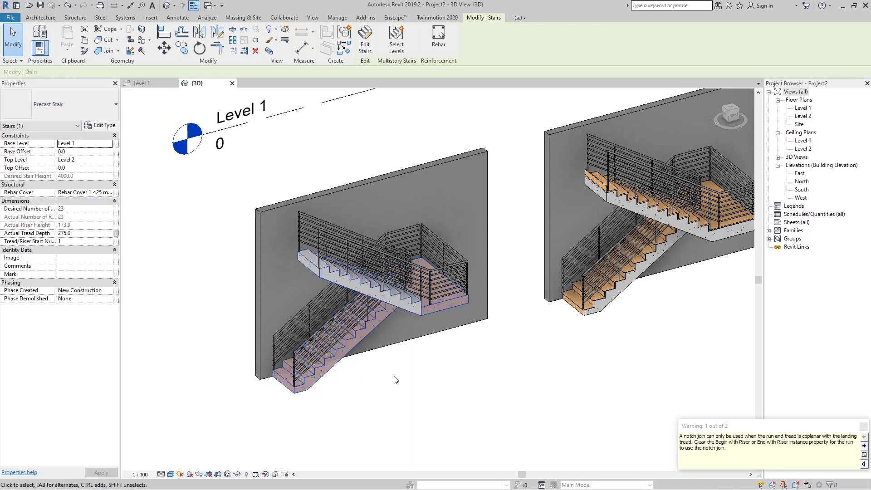
click(366, 39)
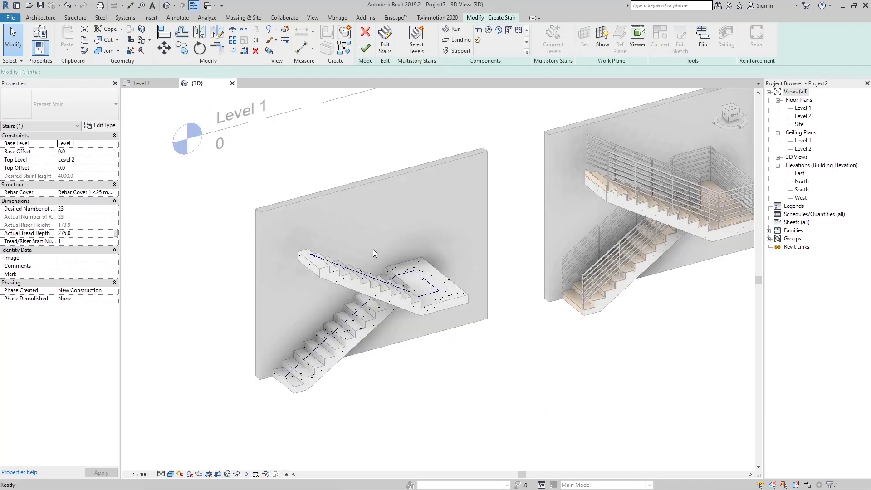
Step: Examine the precast stair's runs and landing and how they connect, viewing them from several angles
scroll(353, 231, up, 5)
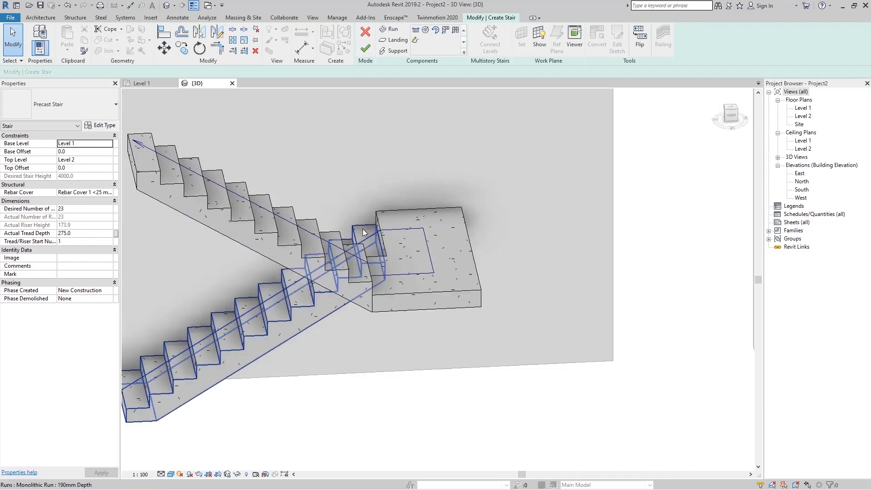
click(357, 237)
click(365, 281)
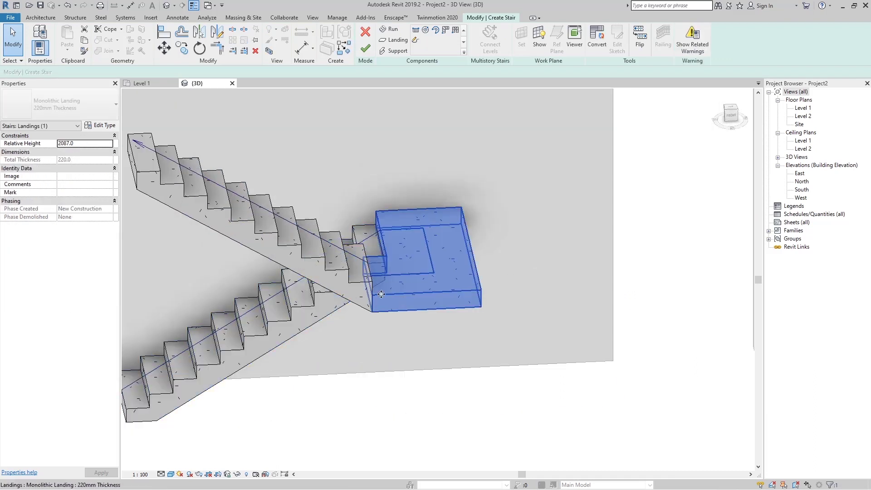
click(363, 294)
scroll(385, 336, down, 3)
mouse_move(385, 336)
shift+middle_down()
mouse_move(480, 391)
mouse_move(401, 423)
mouse_move(410, 462)
shift+middle_up()
scroll(407, 350, up, 5)
click(401, 358)
click(385, 339)
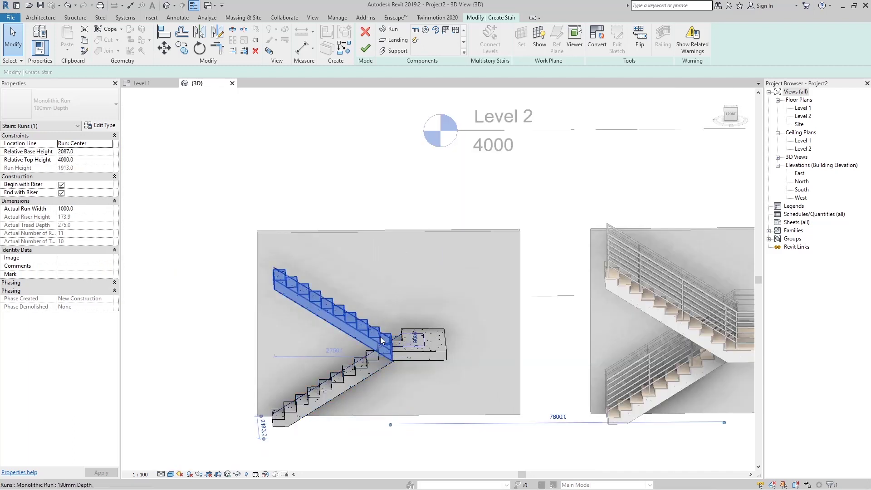
mouse_move(406, 346)
shift+middle_down()
mouse_move(413, 368)
mouse_move(397, 375)
shift+middle_up()
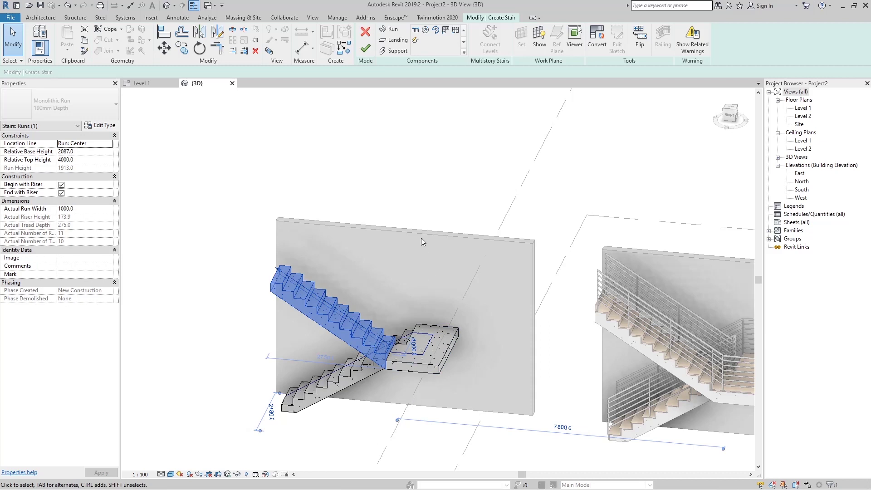
scroll(429, 253, up, 2)
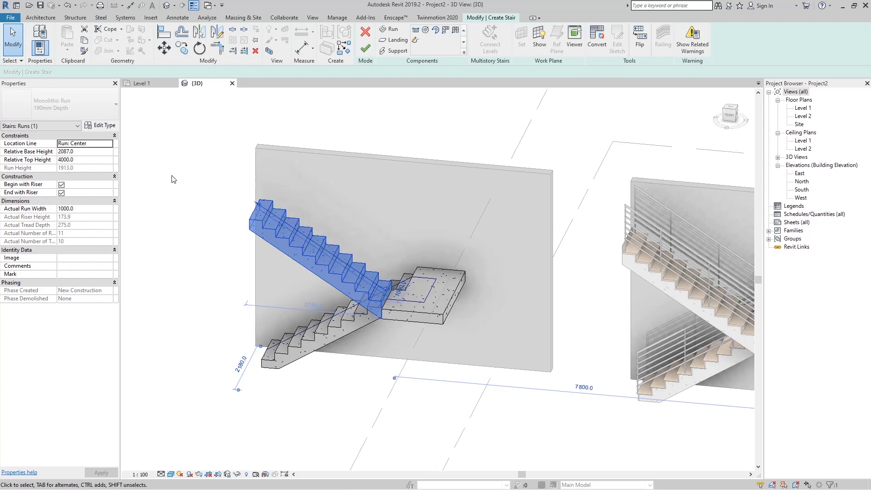
Step: Enable treads in the precast stair's run type and set the tread thickness to 15 mm
click(96, 130)
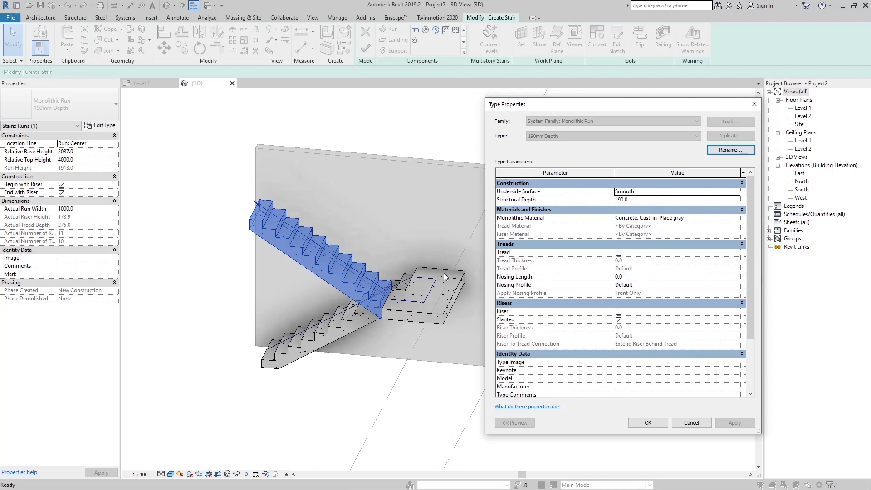
click(619, 253)
click(637, 261)
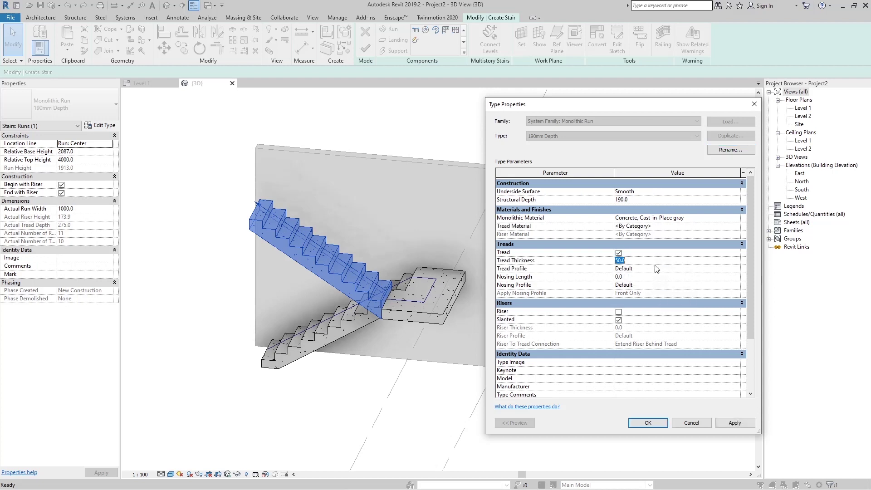
text(10)
click(735, 423)
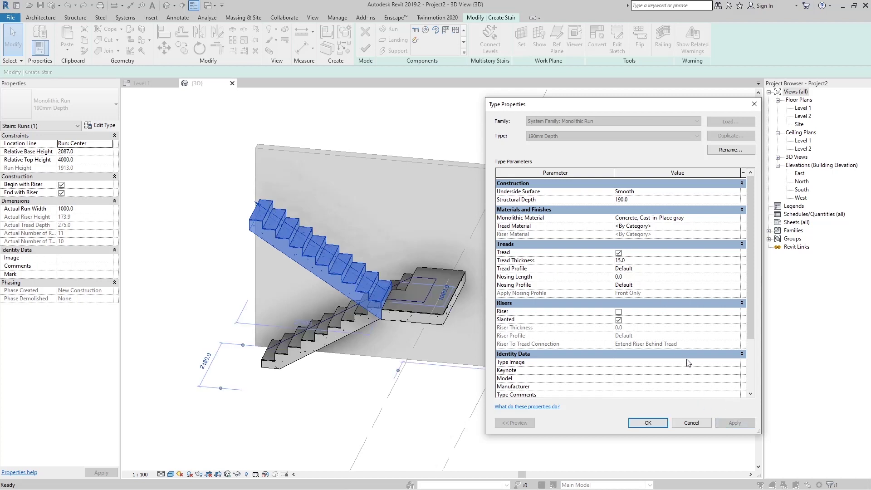
Step: Enable non-slanted risers in the run type and set the riser thickness to 15 mm
click(619, 312)
click(619, 320)
click(622, 328)
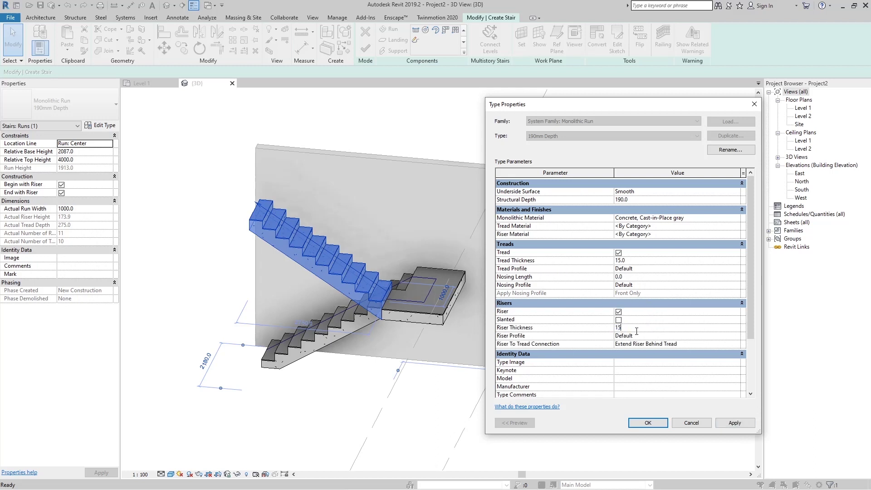
click(728, 423)
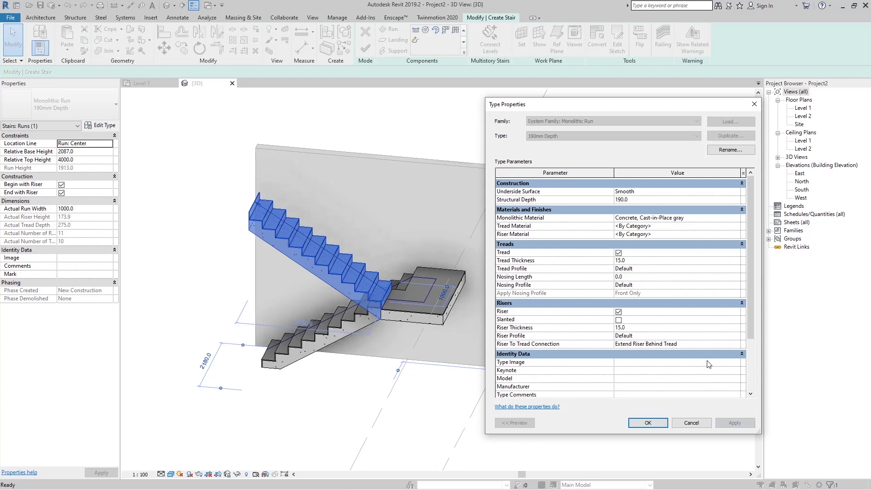
Step: Set the run type's riser to tread connection to Join All Risers And Treads
click(714, 344)
click(736, 344)
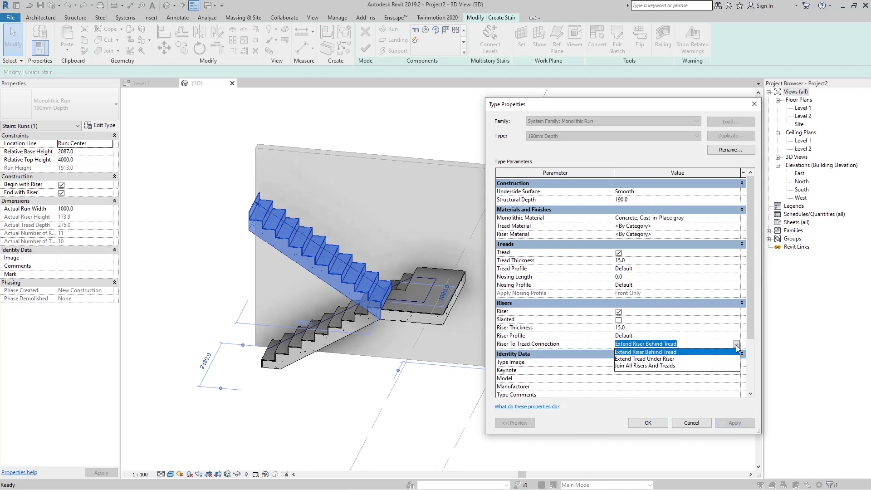
click(635, 367)
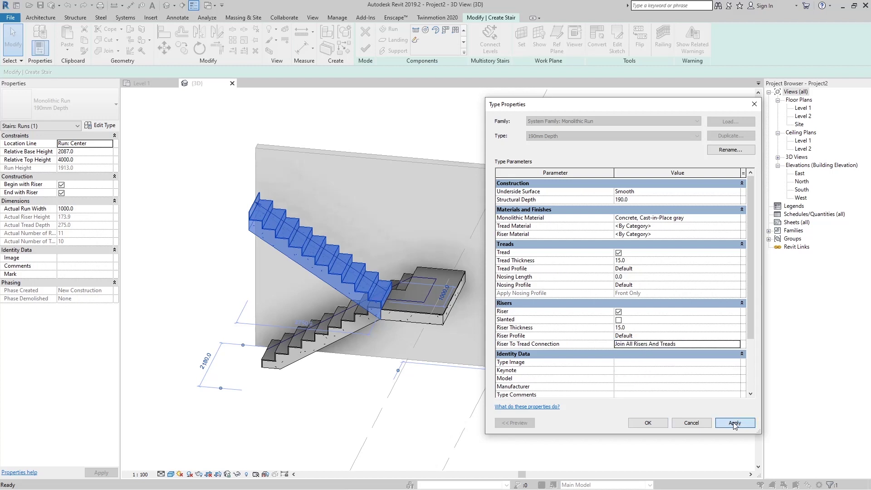
Step: Confirm the run type settings, check the precast stair's treads and risers up close, and finish editing the stair
click(648, 423)
scroll(348, 279, up, 4)
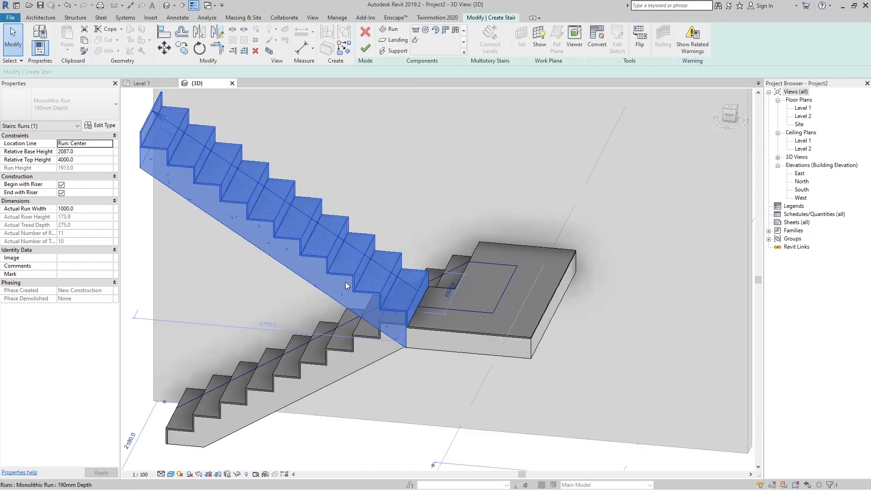
scroll(347, 279, up, 3)
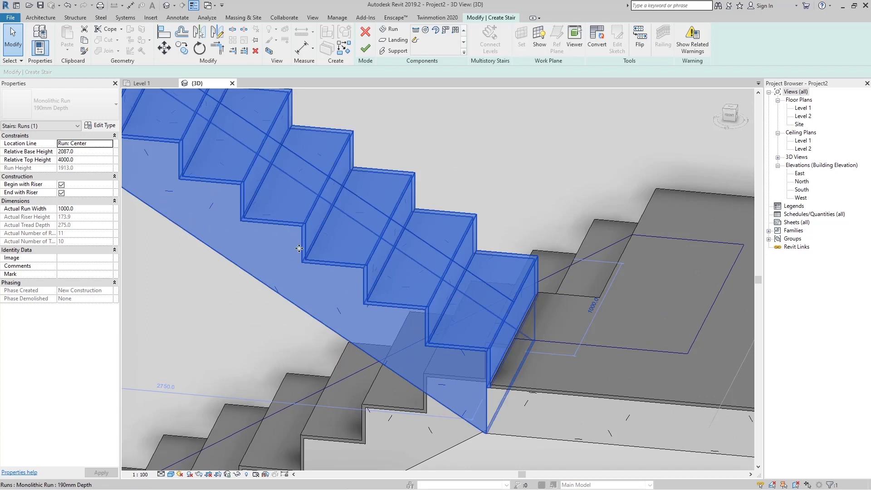
scroll(465, 340, down, 5)
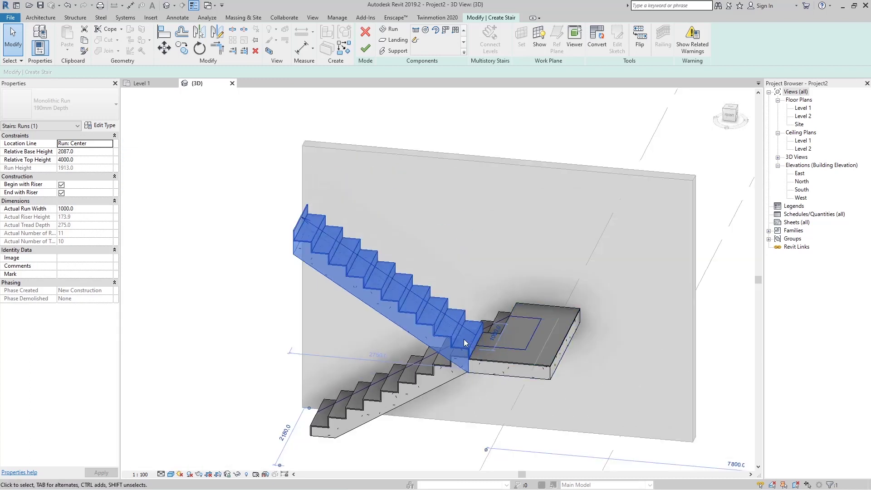
scroll(465, 340, up, 2)
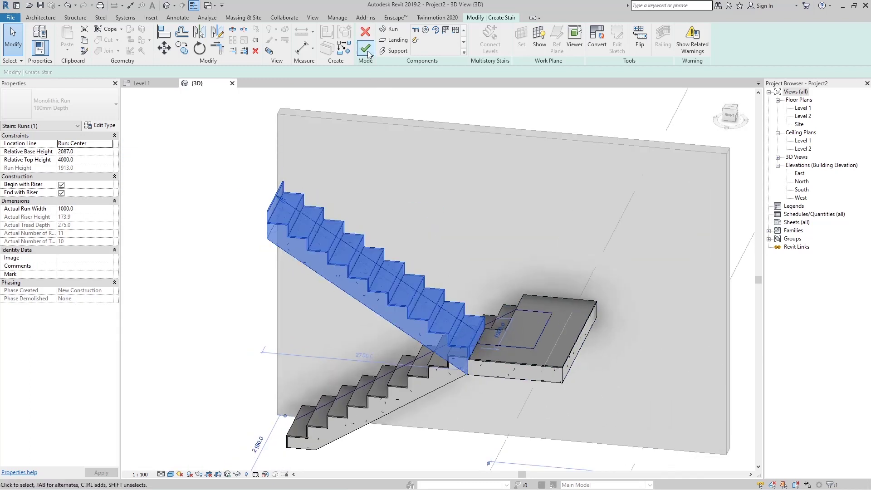
click(367, 54)
Step: Reopen the precast stair for editing and set the upper run type's tread material to Ceramic Tile
click(342, 290)
click(365, 44)
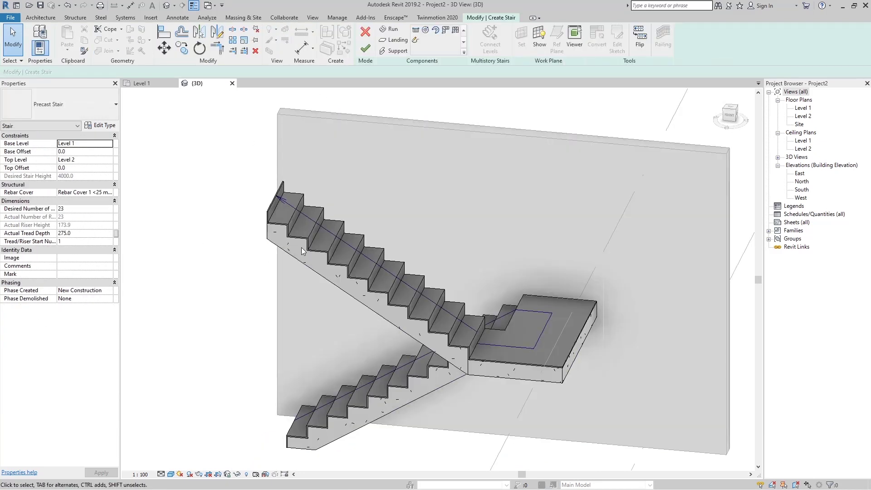
click(290, 214)
click(114, 130)
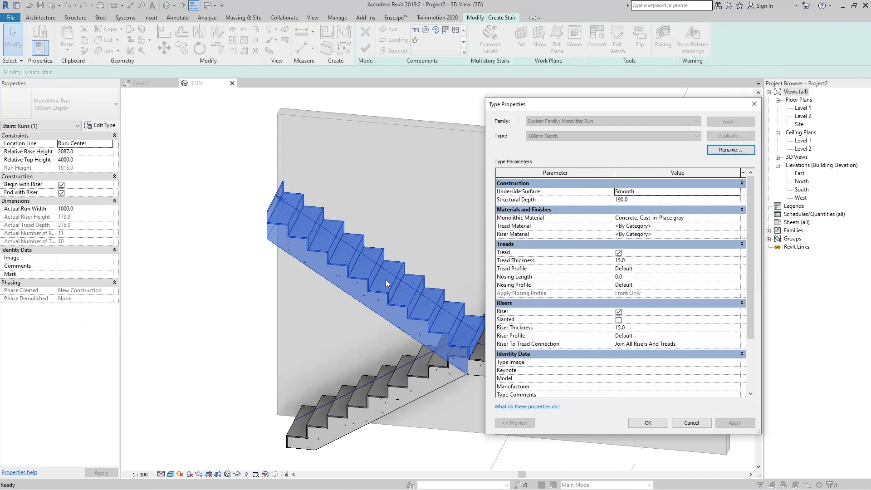
click(634, 226)
click(736, 226)
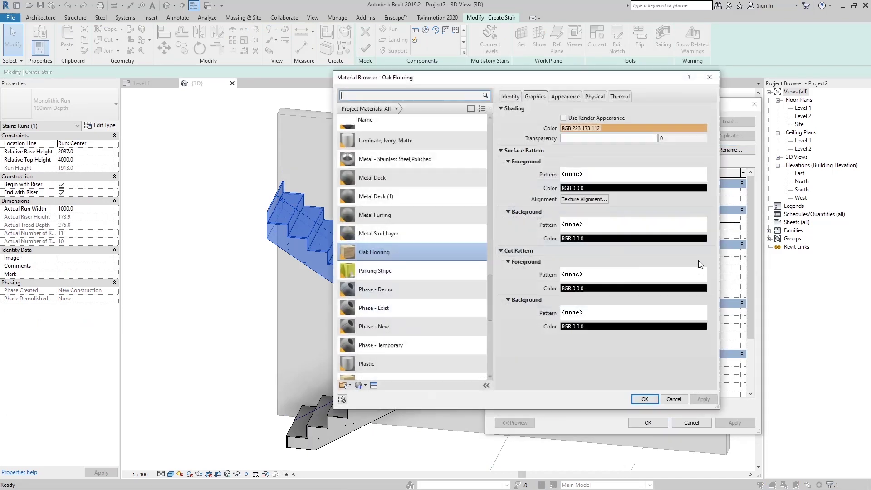
scroll(444, 244, up, 10)
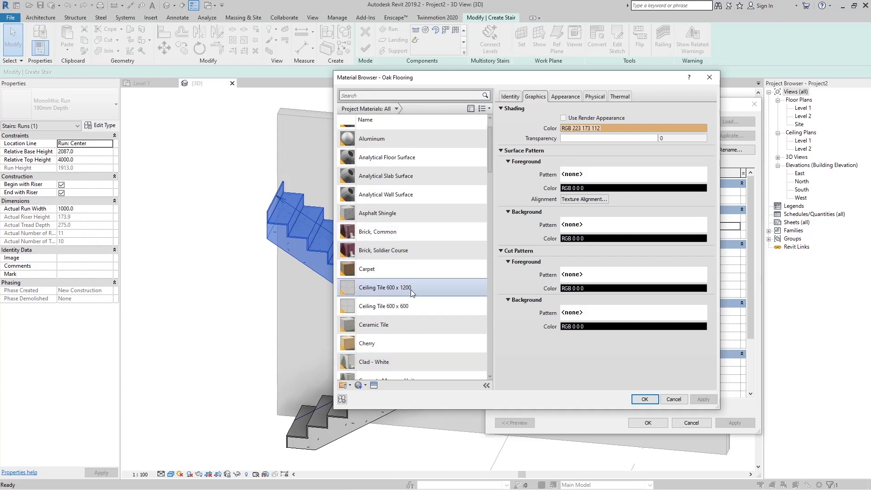
scroll(415, 290, down, 1)
click(412, 318)
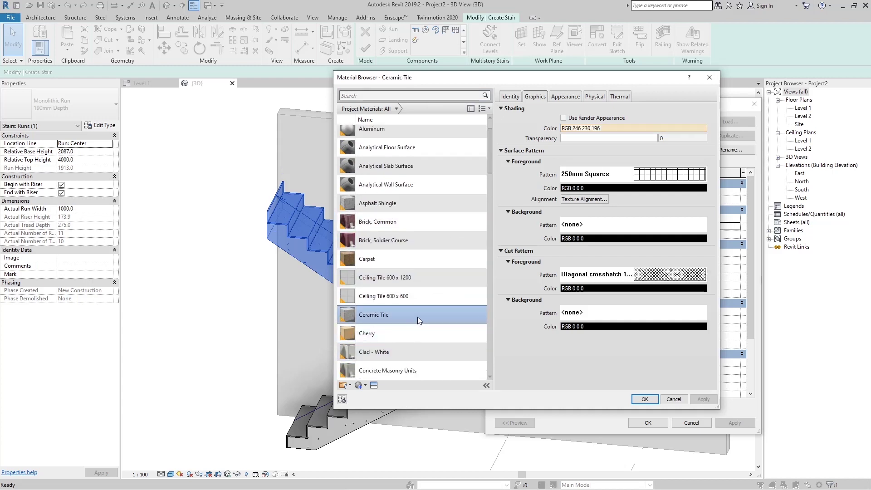
key(Return)
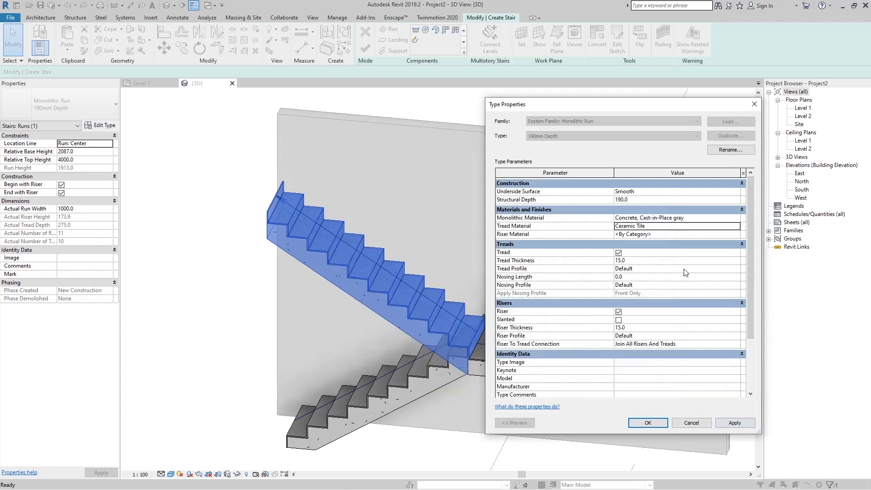
Step: Set the run type's riser material to Ceramic Tile and apply the type changes
click(726, 234)
click(740, 235)
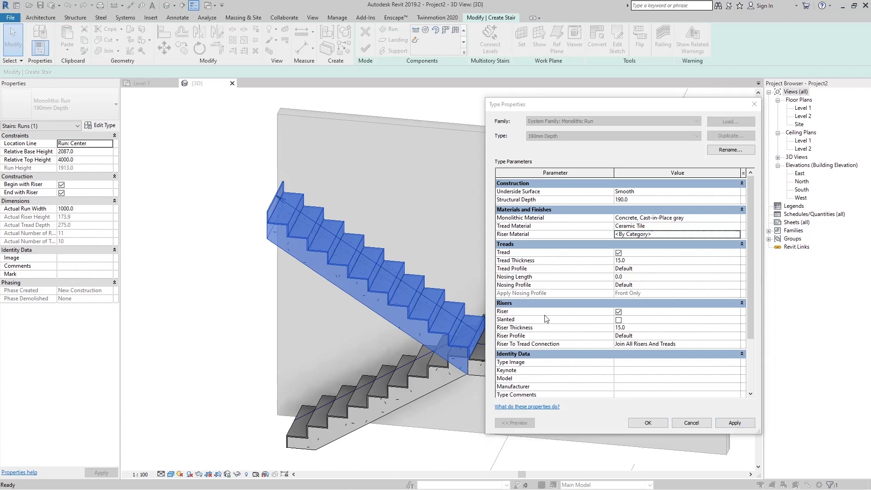
double_click(394, 256)
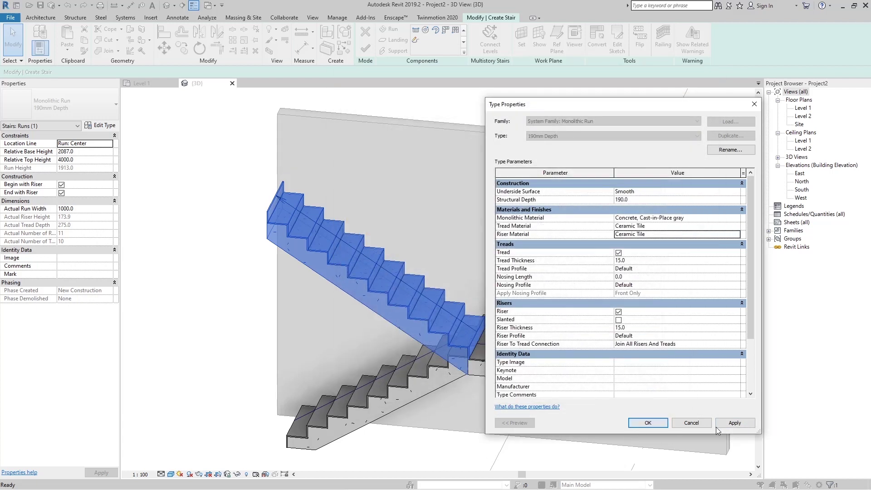
click(723, 423)
click(648, 423)
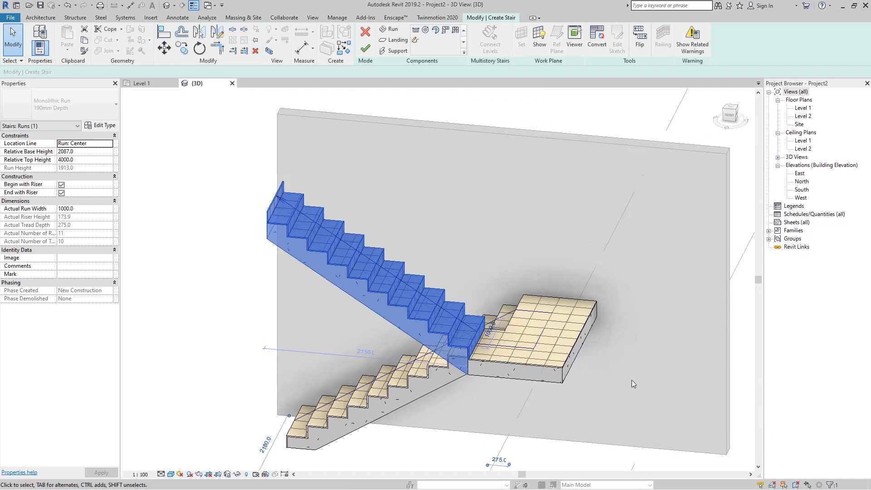
Step: Finish editing the precast stair and inspect its tiled treads and risers from another angle
scroll(632, 380, down, 1)
click(365, 48)
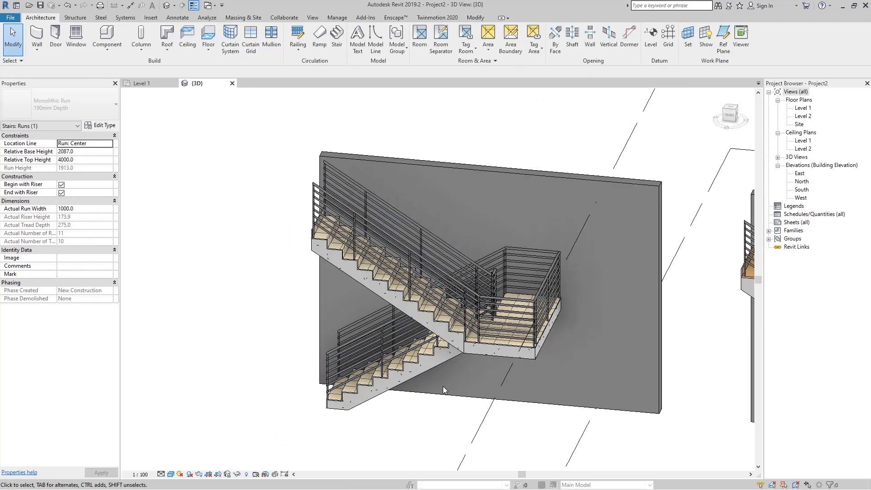
mouse_move(421, 384)
shift+middle_down()
mouse_move(552, 389)
mouse_move(410, 376)
shift+middle_up()
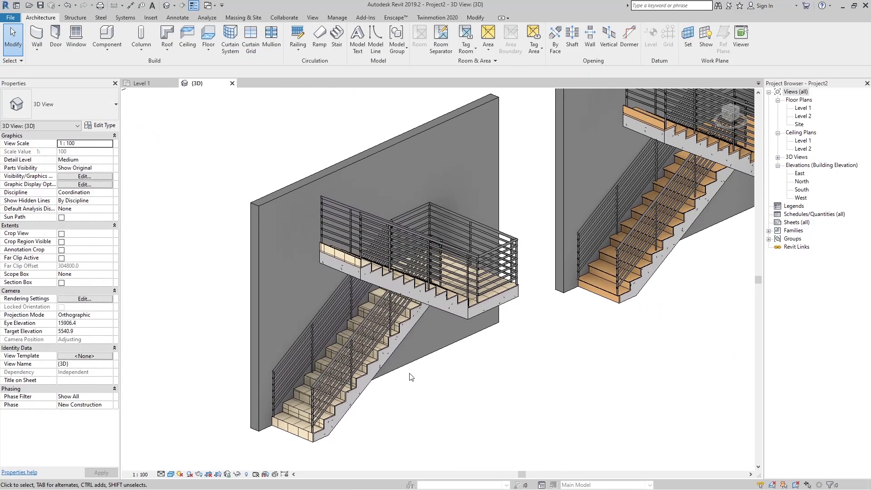
scroll(348, 374, up, 3)
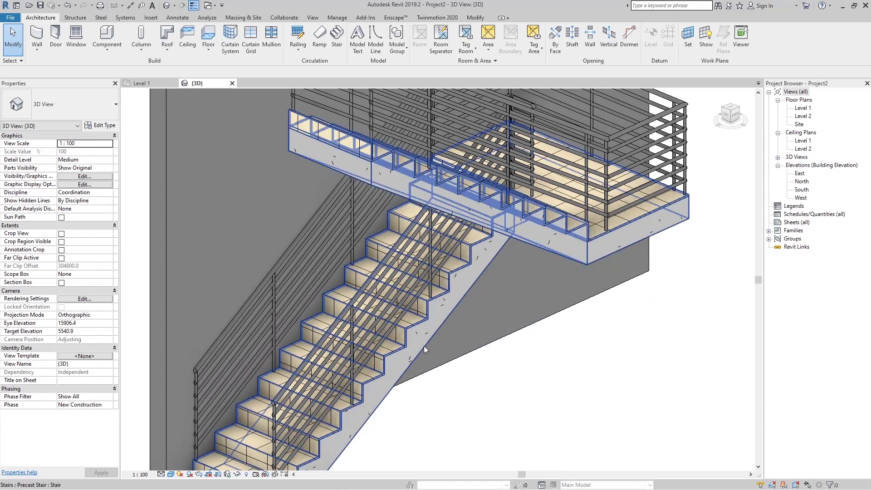